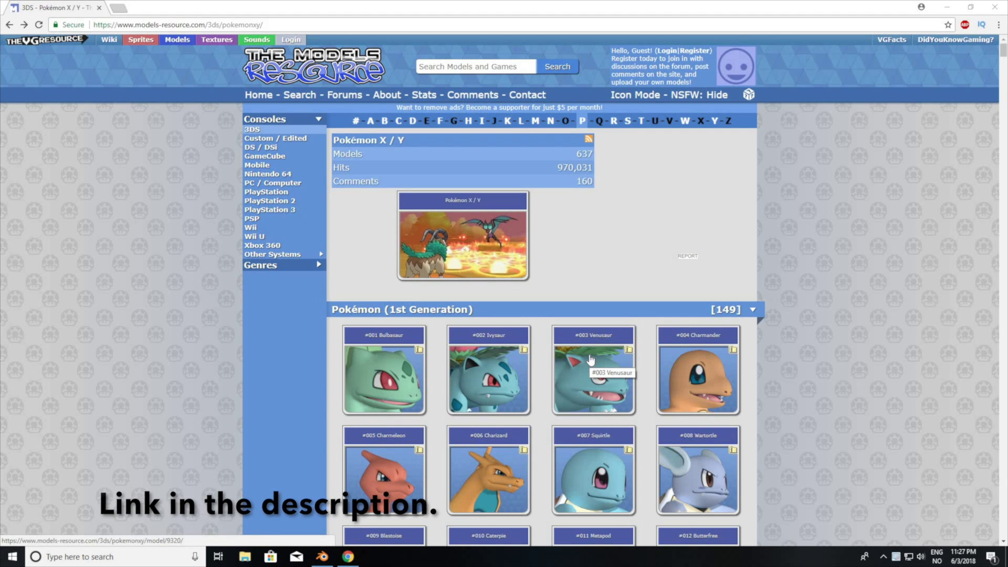
Open the #003 Venusaur model page from the Pokémon X / Y list in a background tab
{"action": "middle_click", "coordinate": [591, 360]}
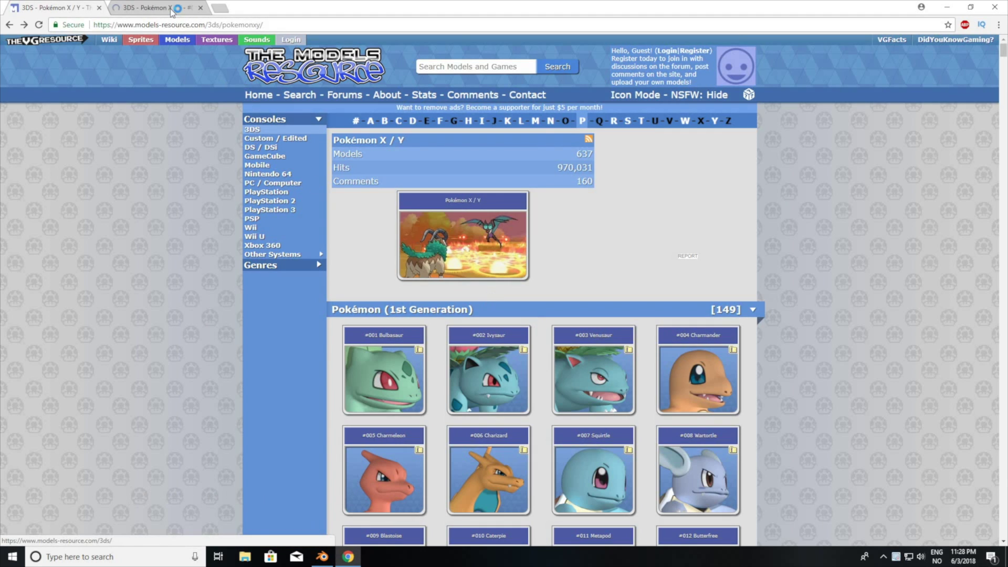
Download the #003 Venusaur model's 3.66 MB ZIP archive
{"action": "left_click", "coordinate": [155, 7]}
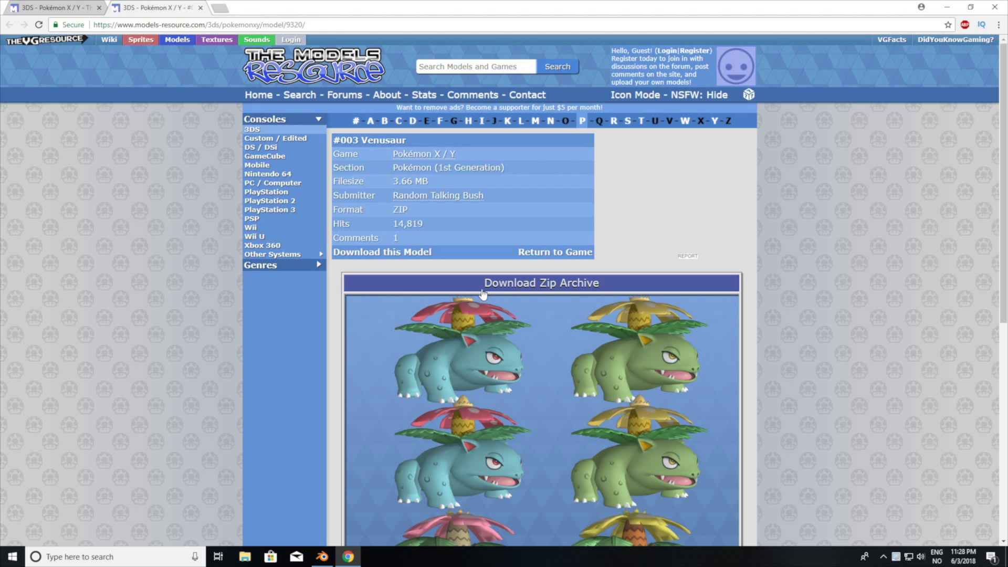
{"action": "left_click", "coordinate": [531, 285]}
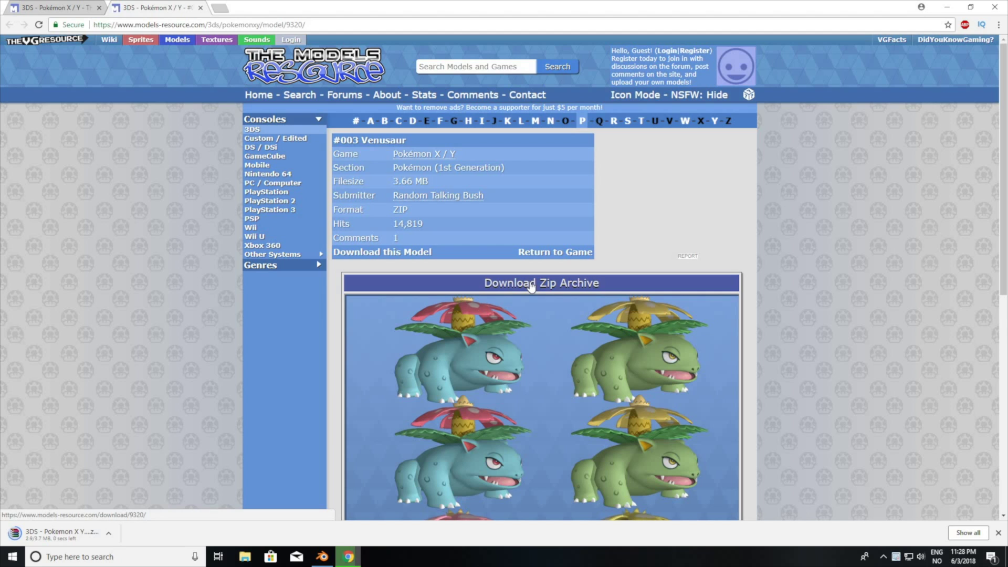
{"action": "left_click", "coordinate": [111, 535]}
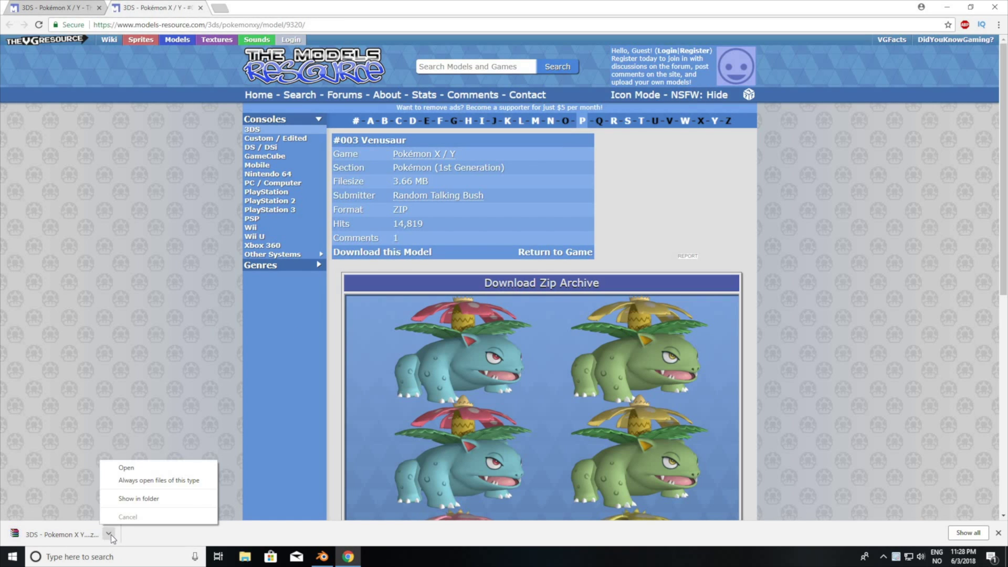
Extract the Venusaur ZIP into a '3DS - Pokemon X Y - 003 Venusaur (1)' folder in Downloads
{"action": "left_click", "coordinate": [132, 499]}
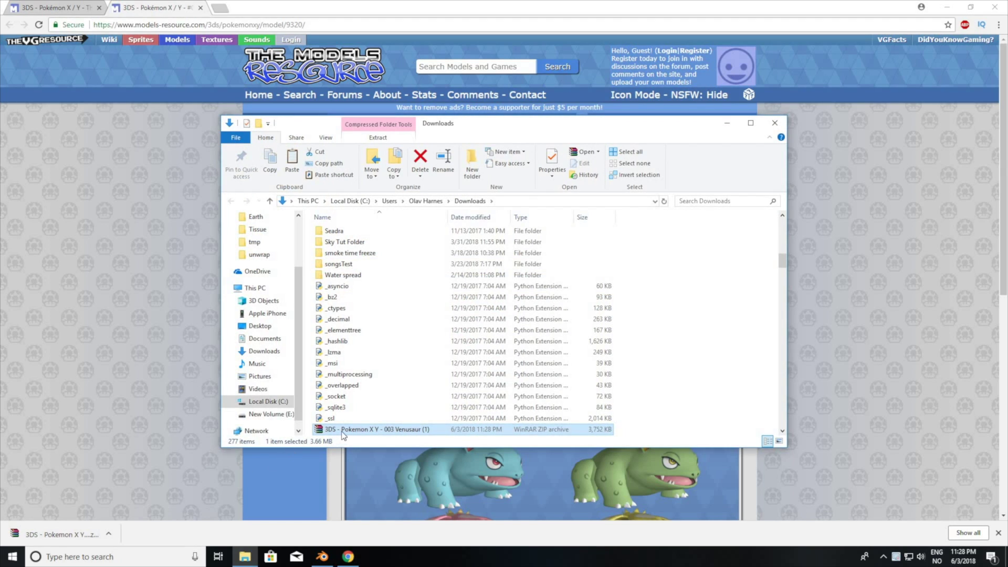
{"action": "right_click", "coordinate": [350, 431]}
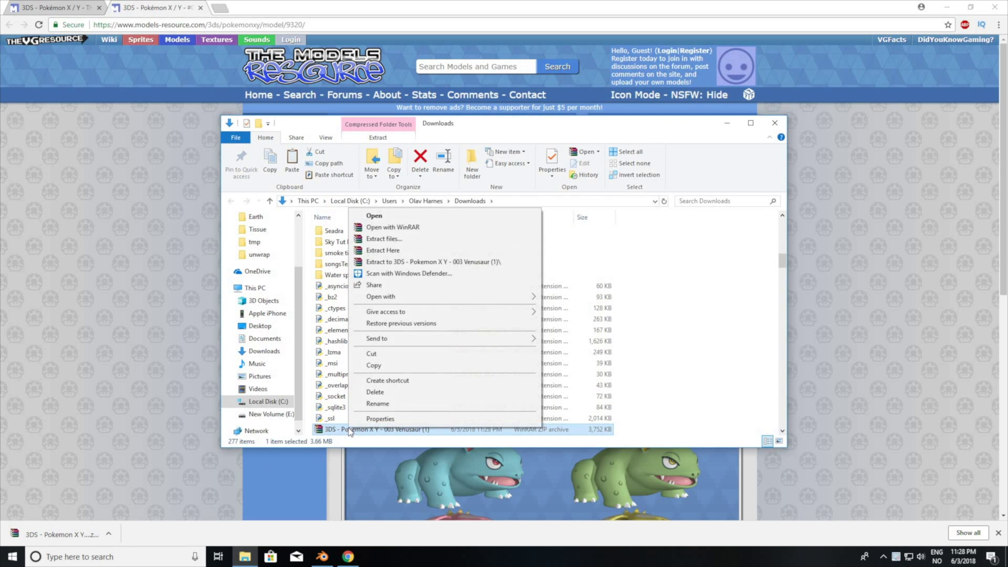
{"action": "left_click", "coordinate": [429, 261]}
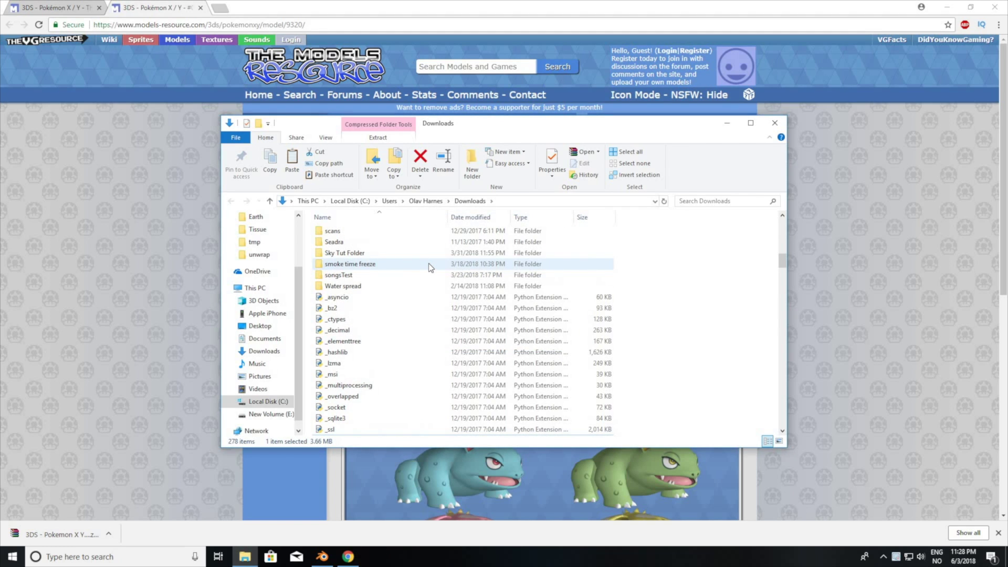
{"action": "left_click_drag", "start_coordinate": [786, 254], "coordinate": [780, 209]}
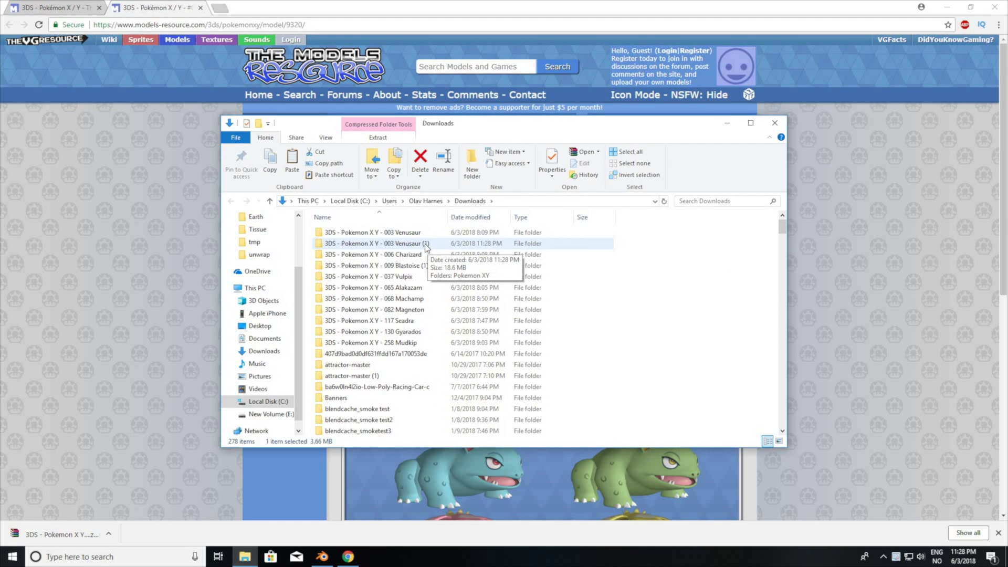
{"action": "left_click", "coordinate": [121, 219]}
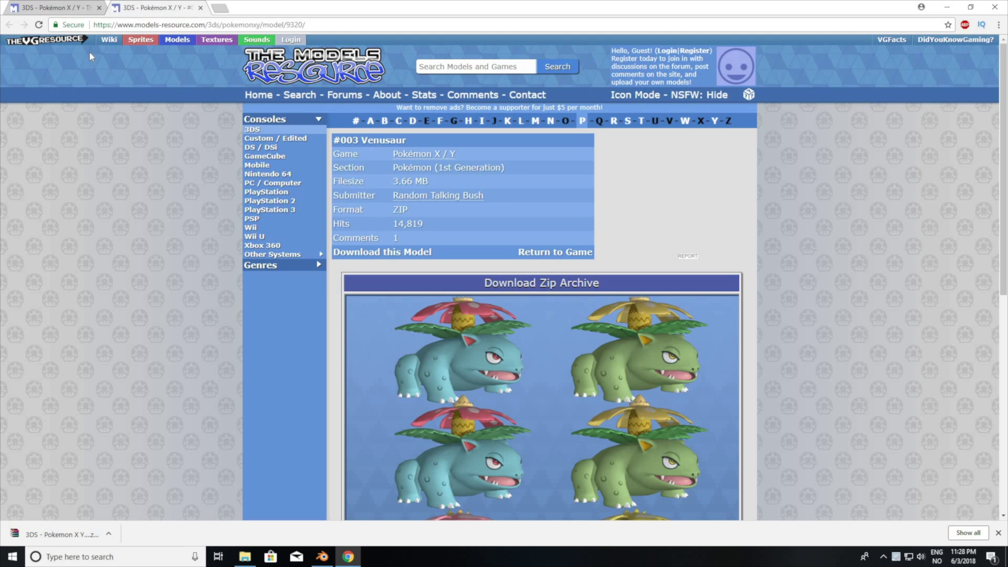
Return to the model list and open the #065 Alakazam model page to download it
{"action": "left_click", "coordinate": [200, 8]}
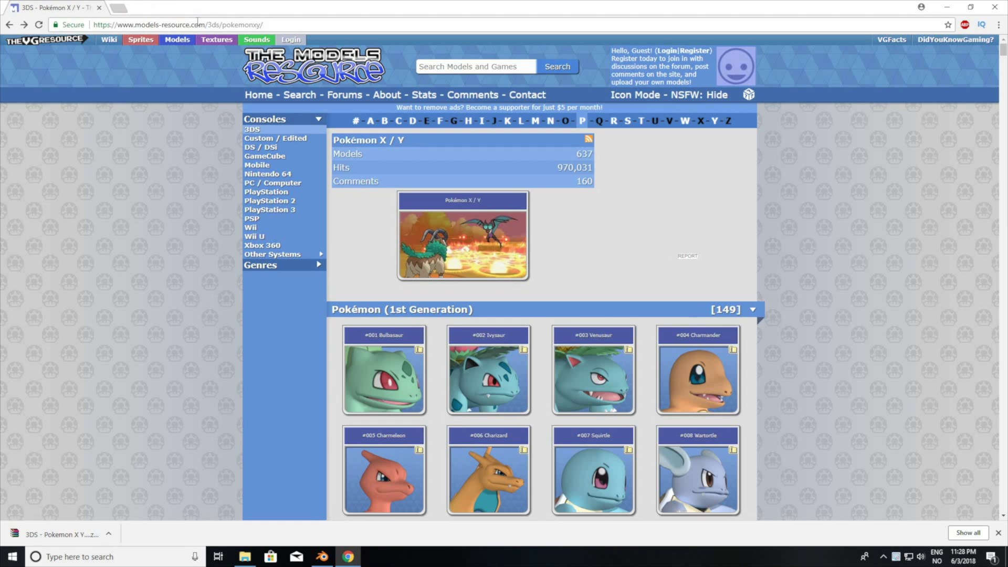
{"action": "scroll", "coordinate": [361, 208], "scroll_direction": "down", "scroll_amount": 6}
{"action": "scroll", "coordinate": [361, 209], "scroll_direction": "down", "scroll_amount": 20}
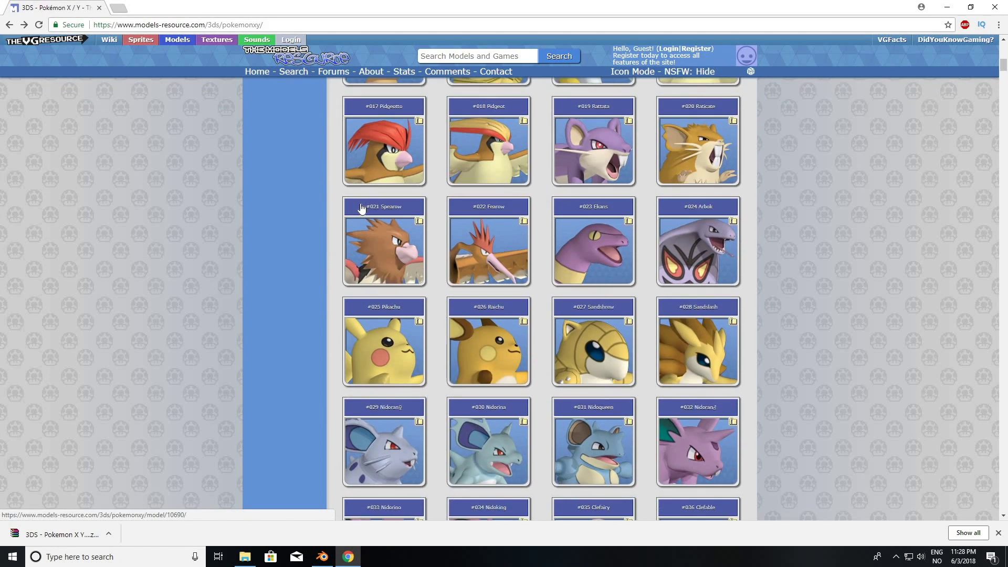
{"action": "scroll", "coordinate": [362, 209], "scroll_direction": "down", "scroll_amount": 3}
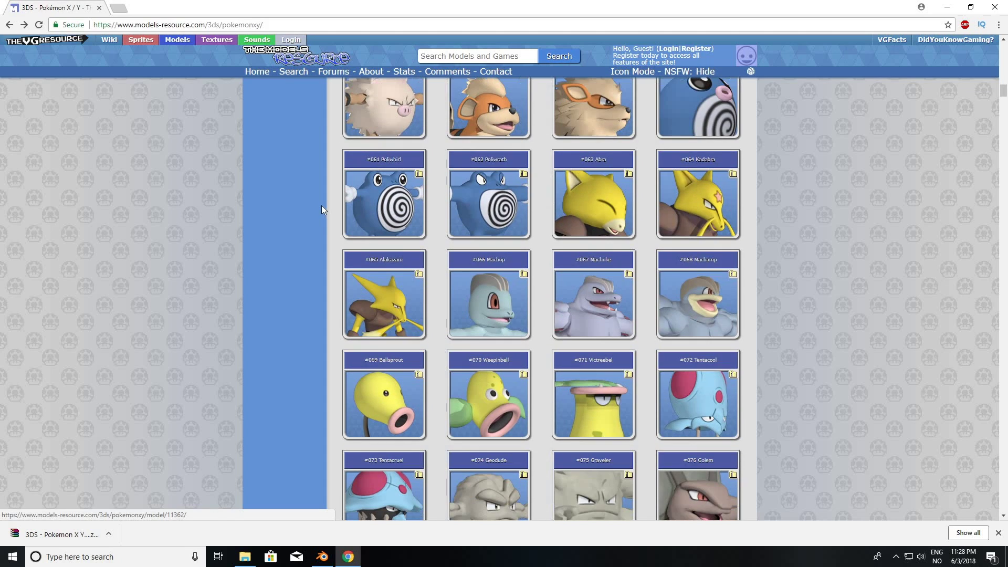
{"action": "left_click", "coordinate": [360, 259]}
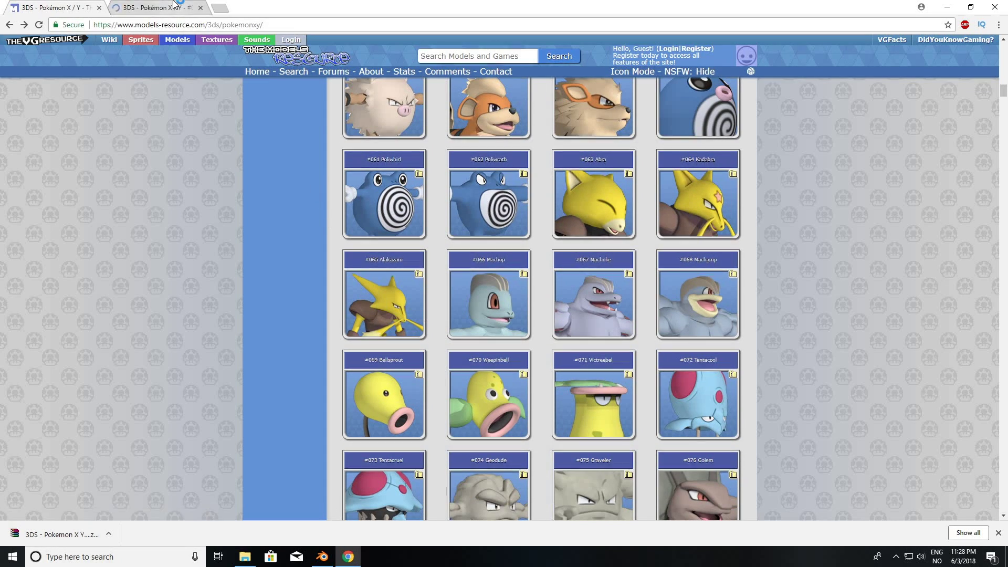
{"action": "scroll", "coordinate": [526, 220], "scroll_direction": "down", "scroll_amount": 2}
{"action": "scroll", "coordinate": [544, 223], "scroll_direction": "up", "scroll_amount": 1}
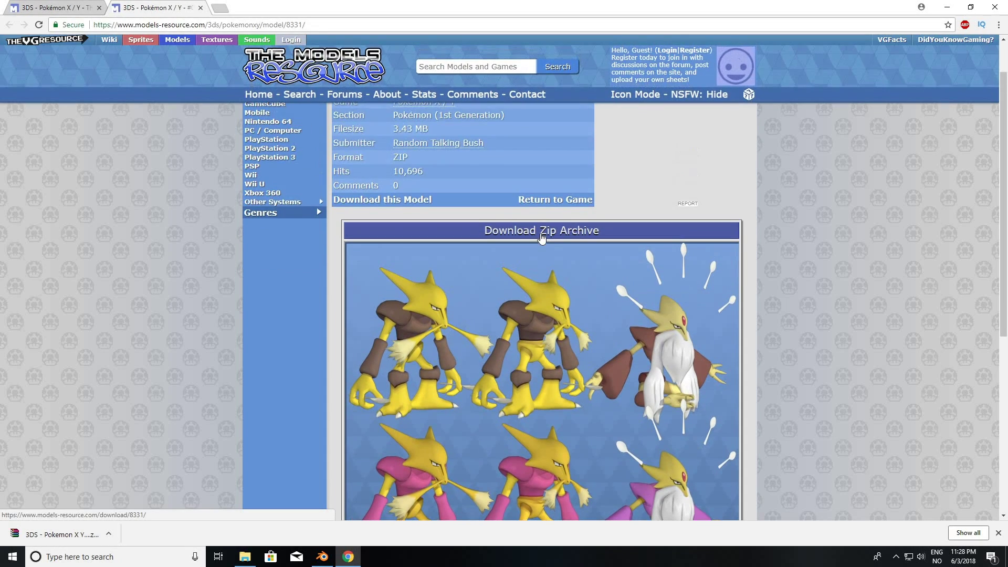
Extract the downloaded Alakazam ZIP into its own folder in Downloads
{"action": "left_click", "coordinate": [109, 534]}
{"action": "left_click", "coordinate": [157, 498]}
{"action": "right_click", "coordinate": [364, 428]}
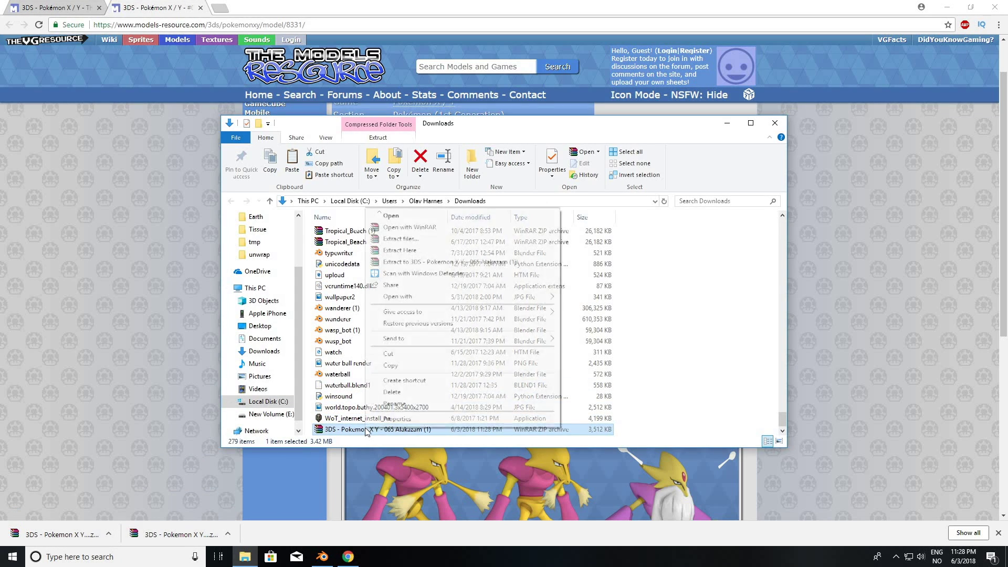
{"action": "left_click", "coordinate": [436, 263]}
{"action": "left_click", "coordinate": [187, 205]}
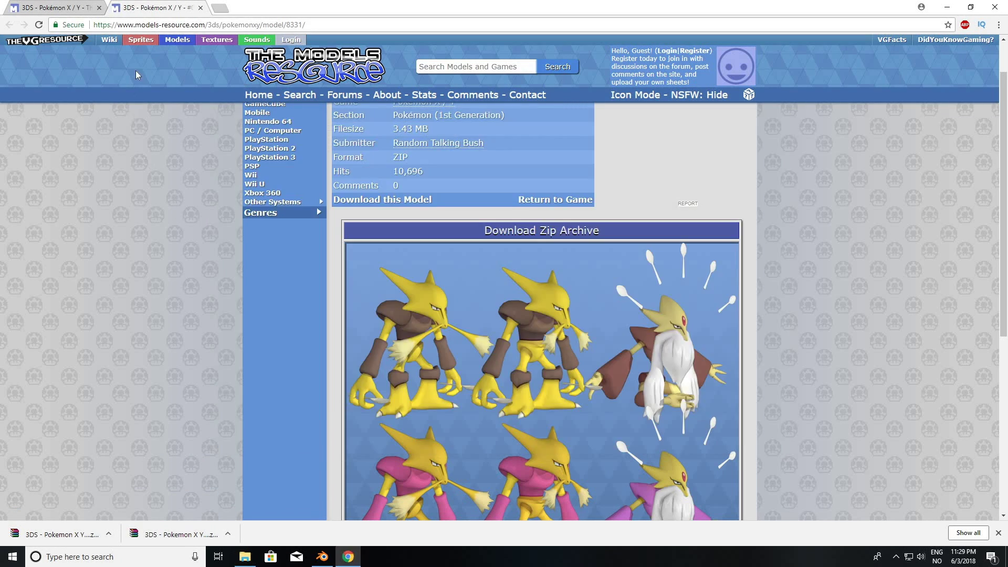
Return to the model list, open #117 Seadra and download its ZIP archive
{"action": "left_click", "coordinate": [200, 7]}
{"action": "scroll", "coordinate": [230, 248], "scroll_direction": "down", "scroll_amount": 15}
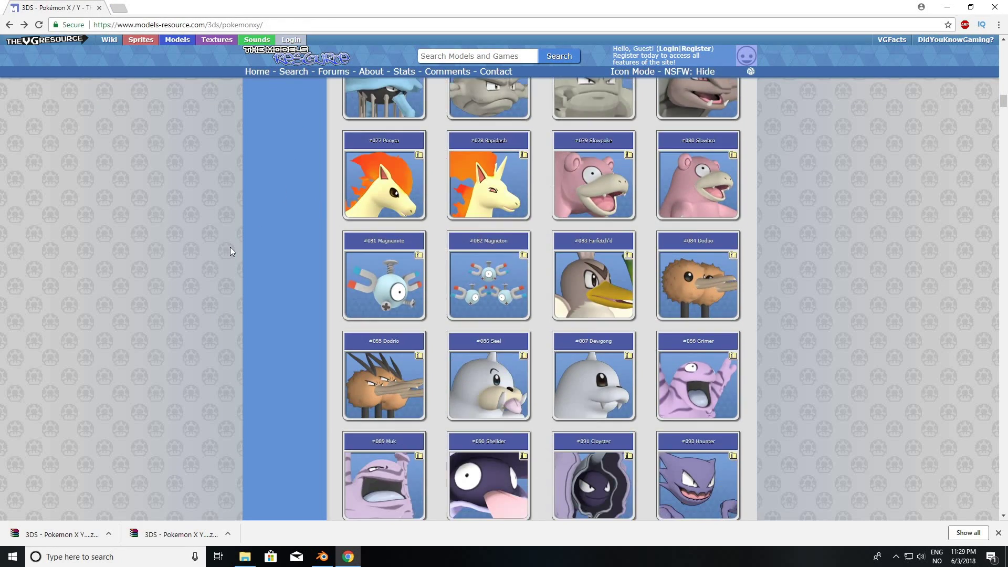
{"action": "scroll", "coordinate": [230, 247], "scroll_direction": "down", "scroll_amount": 6}
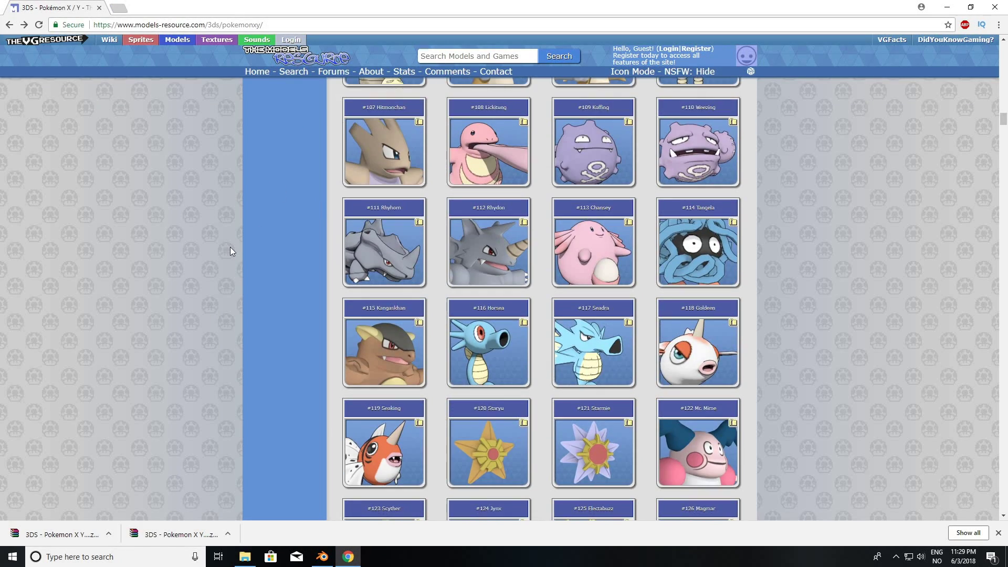
{"action": "left_click", "coordinate": [585, 333]}
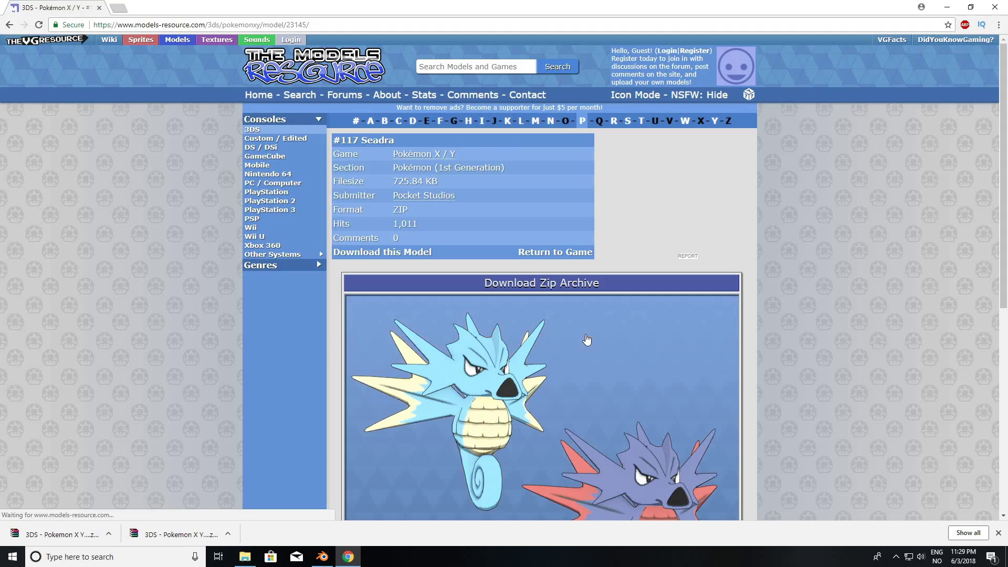
{"action": "left_click", "coordinate": [563, 286]}
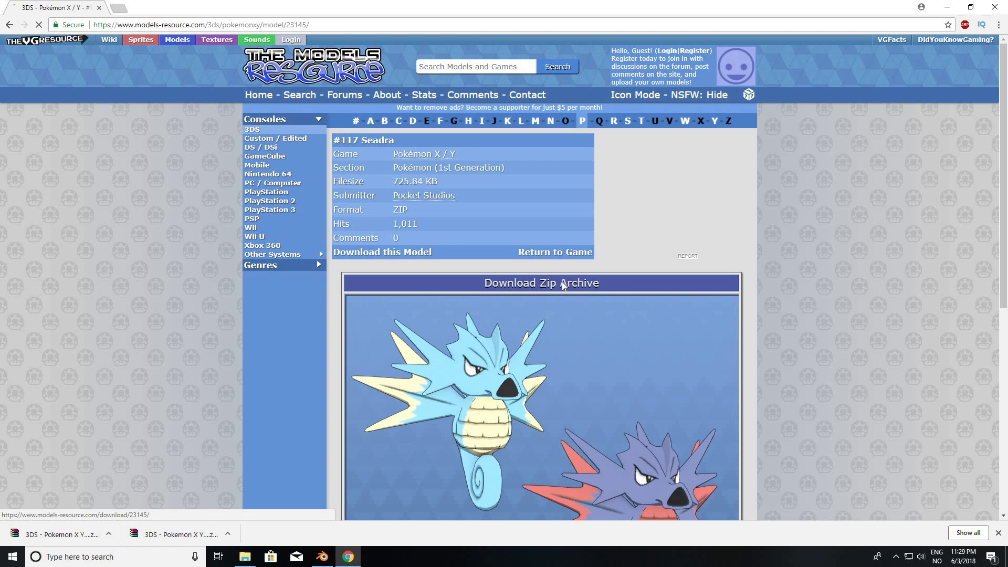
Extract the Seadra ZIP into '3DS - Pokemon X Y - 117 Seadra (1)' in Downloads
{"action": "left_click", "coordinate": [108, 534]}
{"action": "left_click", "coordinate": [125, 503]}
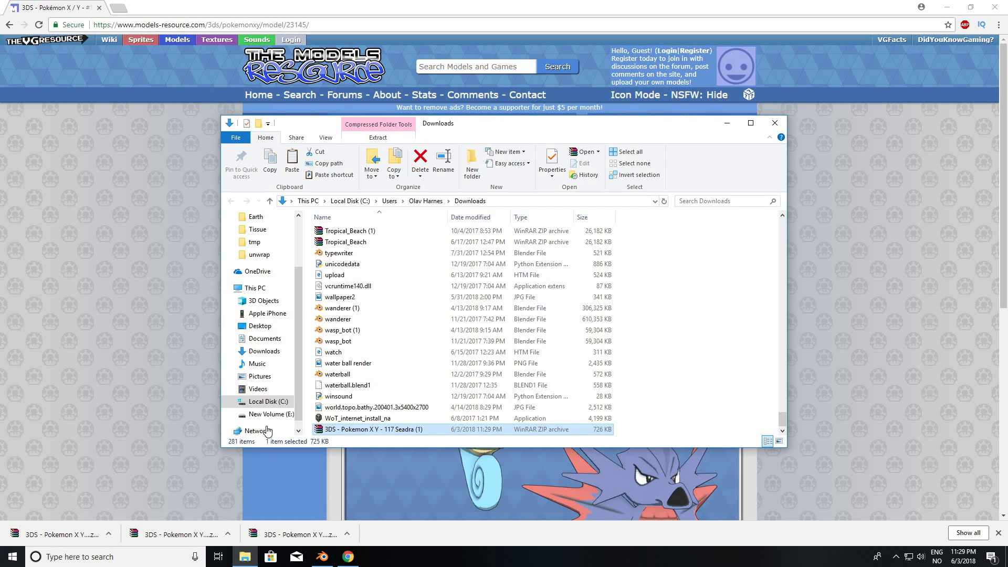
{"action": "right_click", "coordinate": [347, 430]}
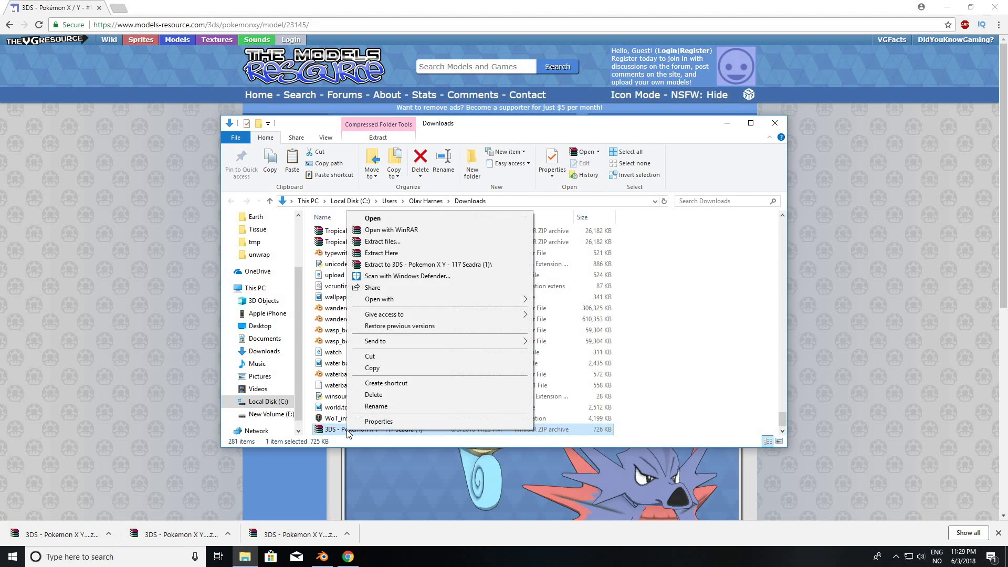
{"action": "left_click", "coordinate": [411, 265]}
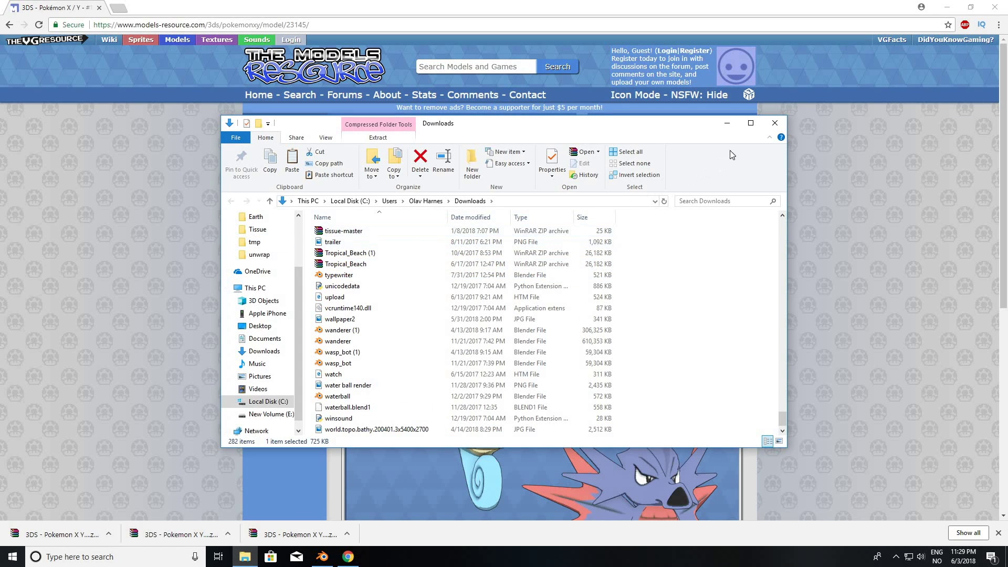
{"action": "left_click", "coordinate": [775, 122]}
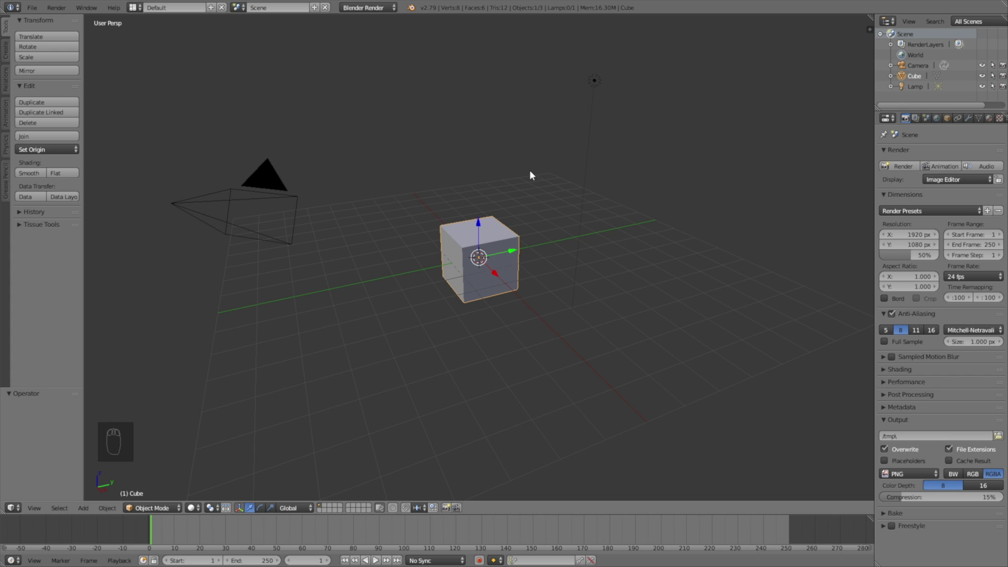
Switch the render engine to Cycles and delete the default cube
{"action": "left_click", "coordinate": [379, 9]}
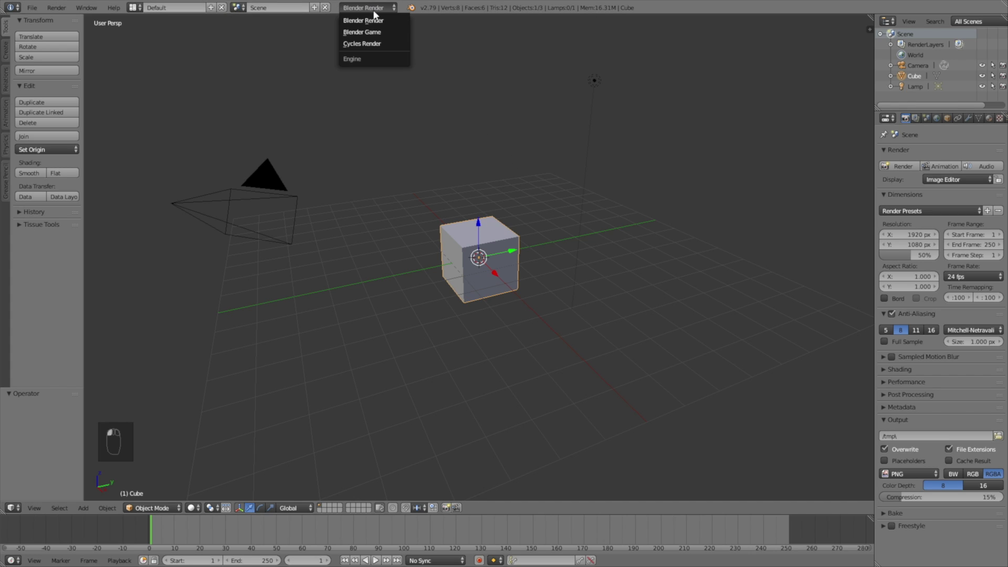
{"action": "left_click", "coordinate": [375, 43]}
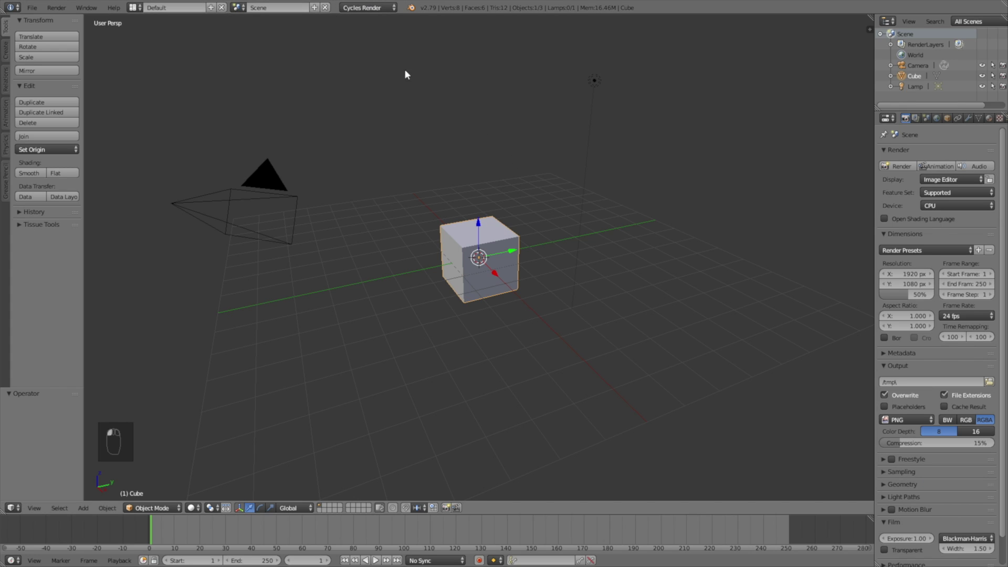
{"action": "key", "text": "x"}
{"action": "left_click", "coordinate": [476, 190]}
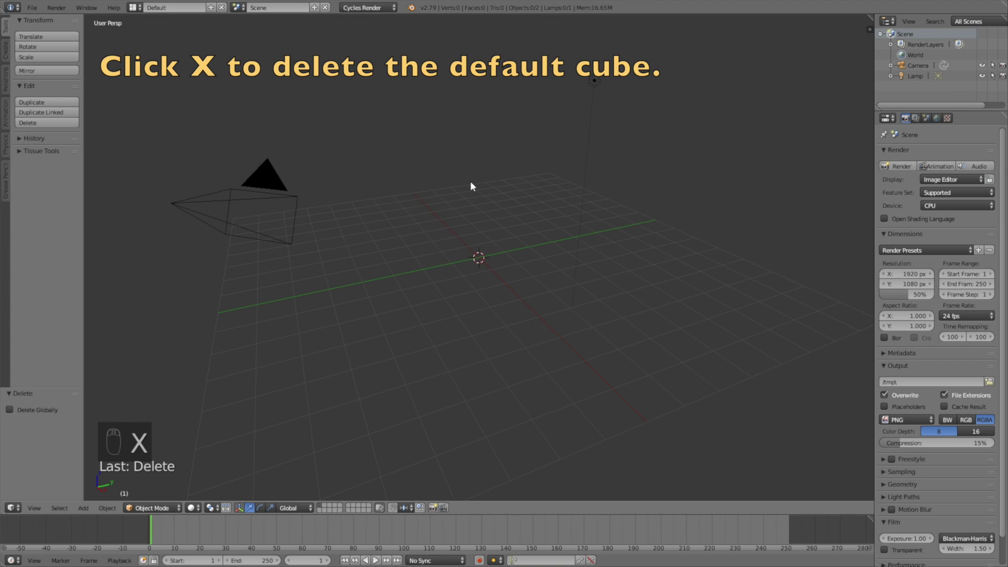
Start a Collada (.dae) import from the File > Import menu
{"action": "left_click", "coordinate": [33, 8]}
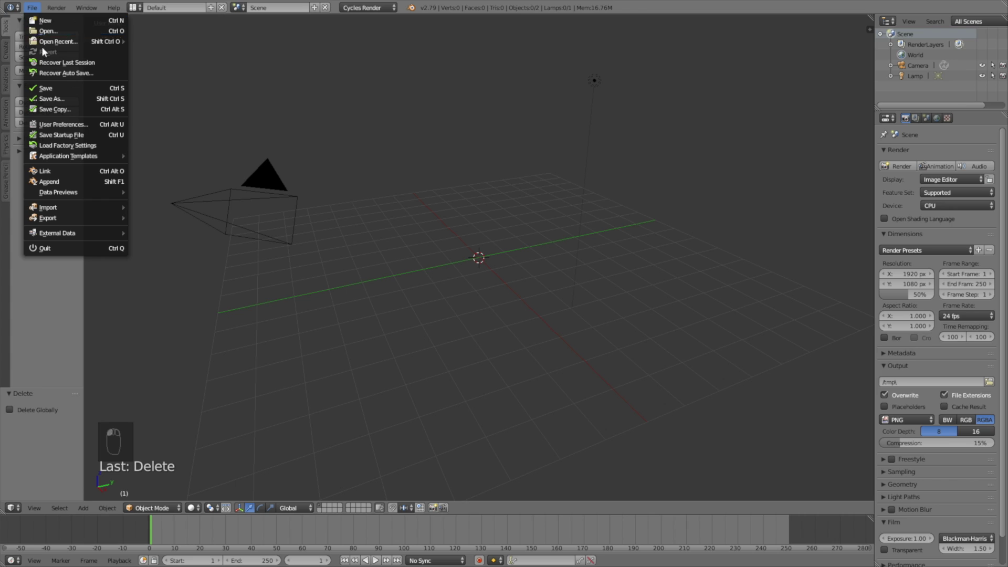
{"action": "mouse_move", "coordinate": [59, 210]}
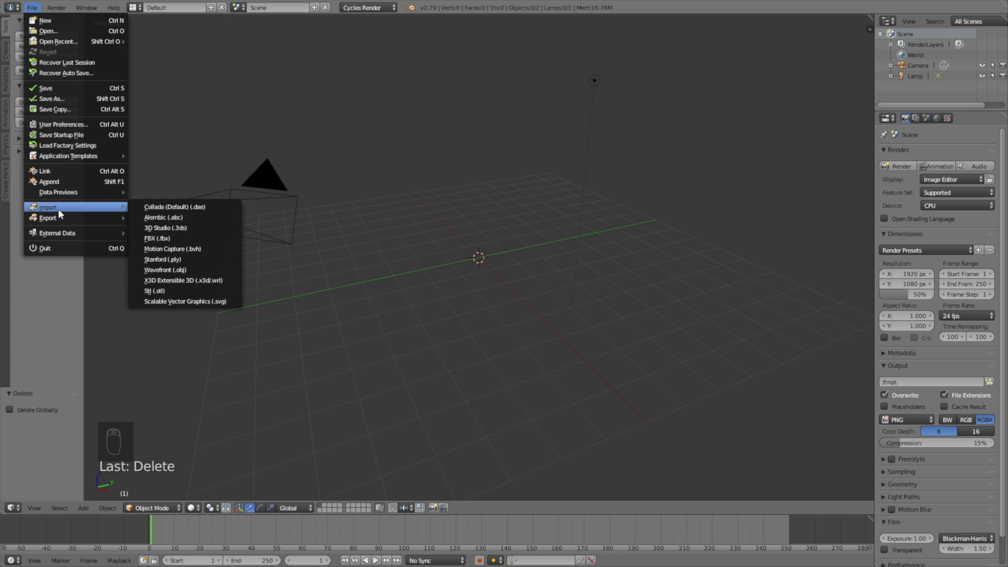
{"action": "left_click", "coordinate": [143, 208]}
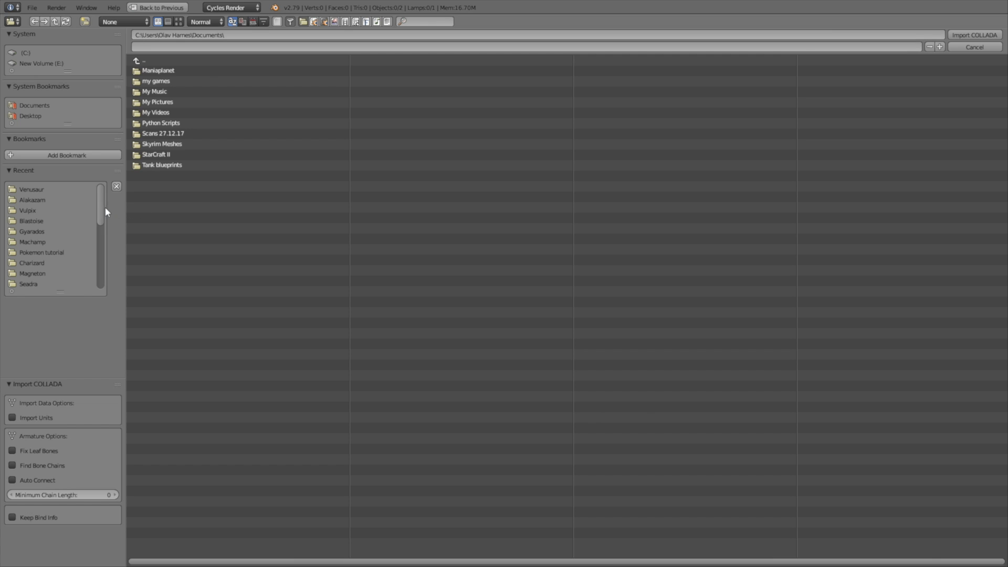
Import VenusaurMega_OpenCollada.DAE from Downloads > 003 Venusaur (1) > Pokemon XY > Venusaur
{"action": "left_click_drag", "start_coordinate": [100, 207], "coordinate": [95, 237]}
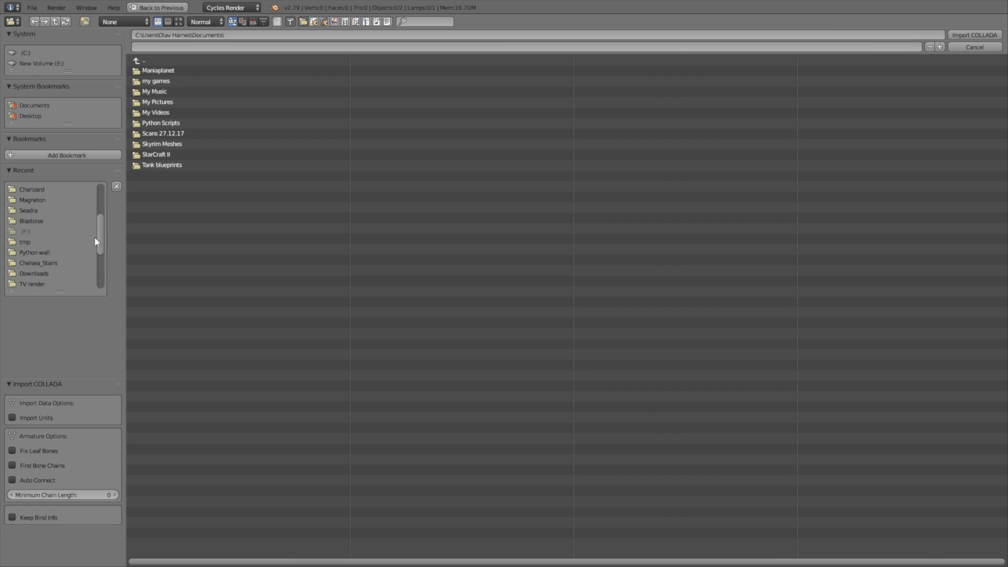
{"action": "left_click", "coordinate": [33, 273]}
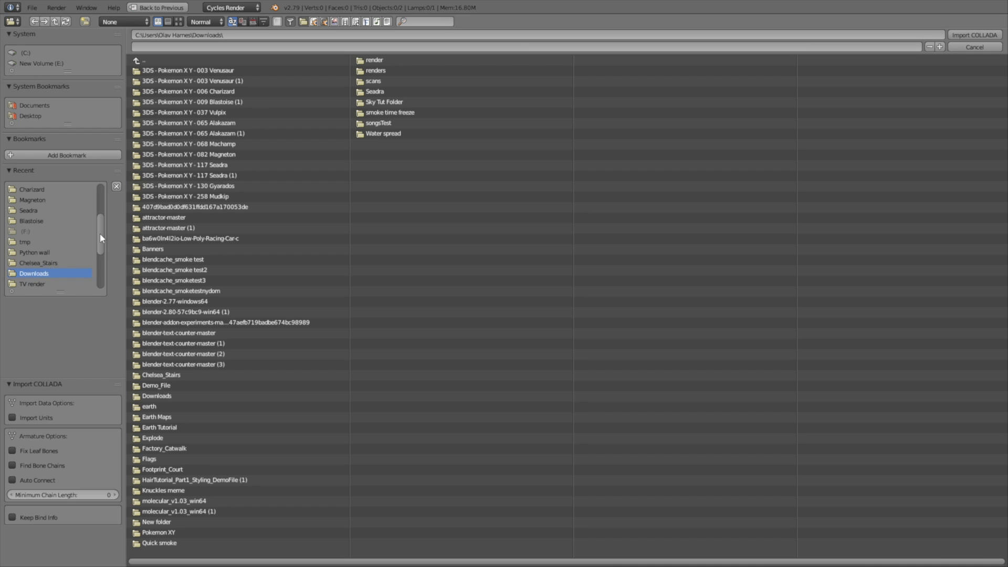
{"action": "left_click", "coordinate": [210, 81]}
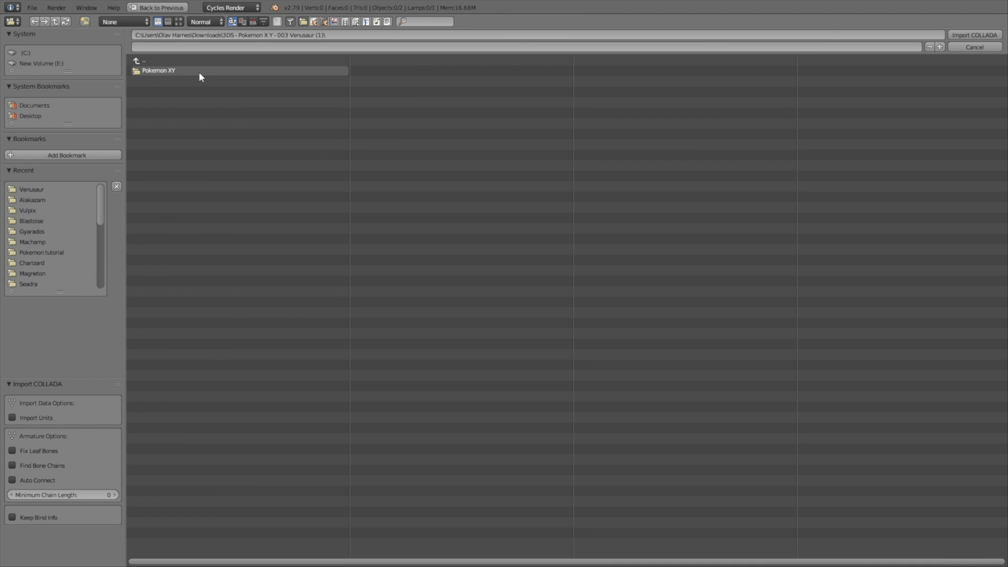
{"action": "left_click", "coordinate": [196, 72]}
{"action": "left_click", "coordinate": [195, 74]}
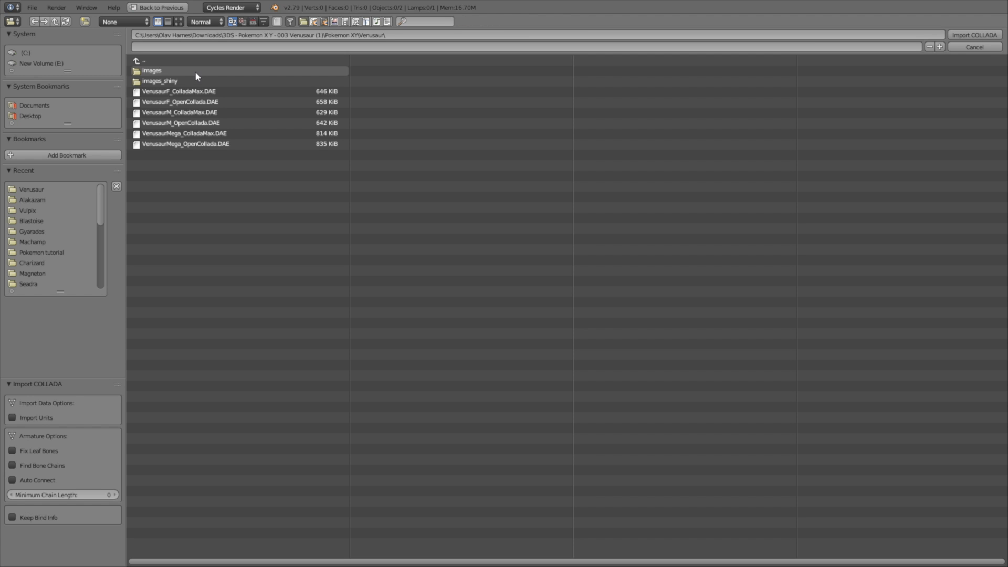
{"action": "left_click", "coordinate": [201, 145]}
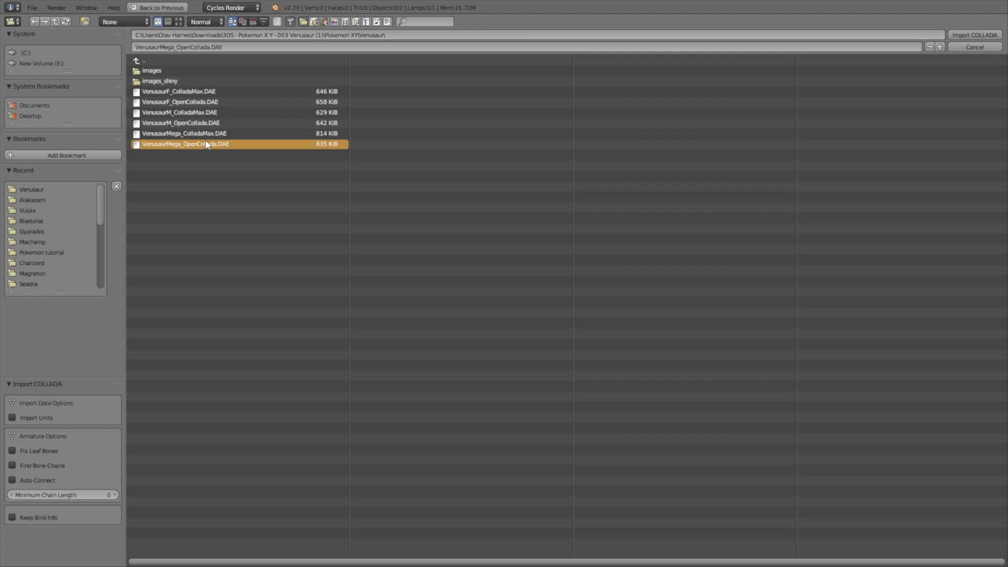
{"action": "left_click", "coordinate": [969, 37]}
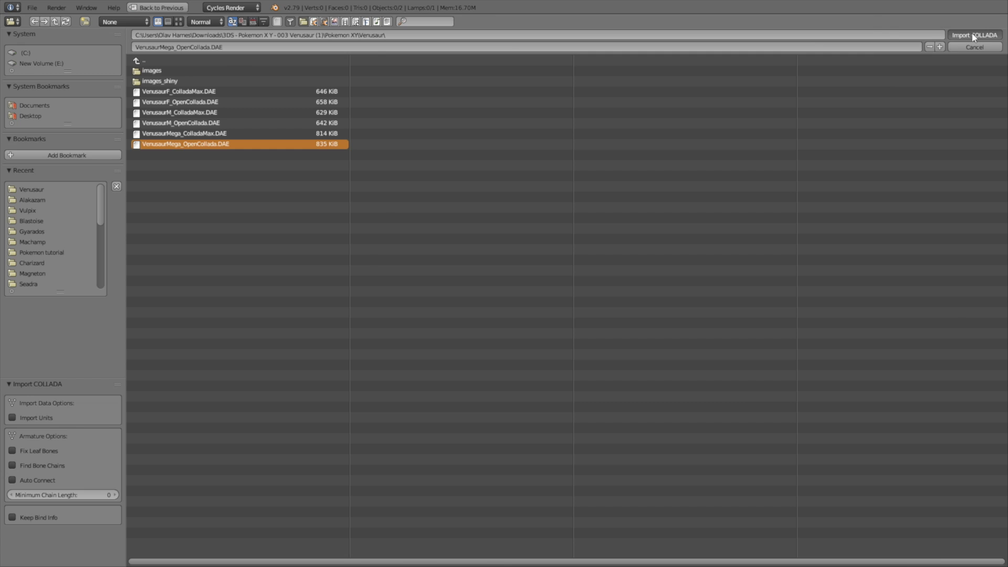
{"action": "middle_click_drag", "start_coordinate": [630, 173], "coordinate": [528, 254]}
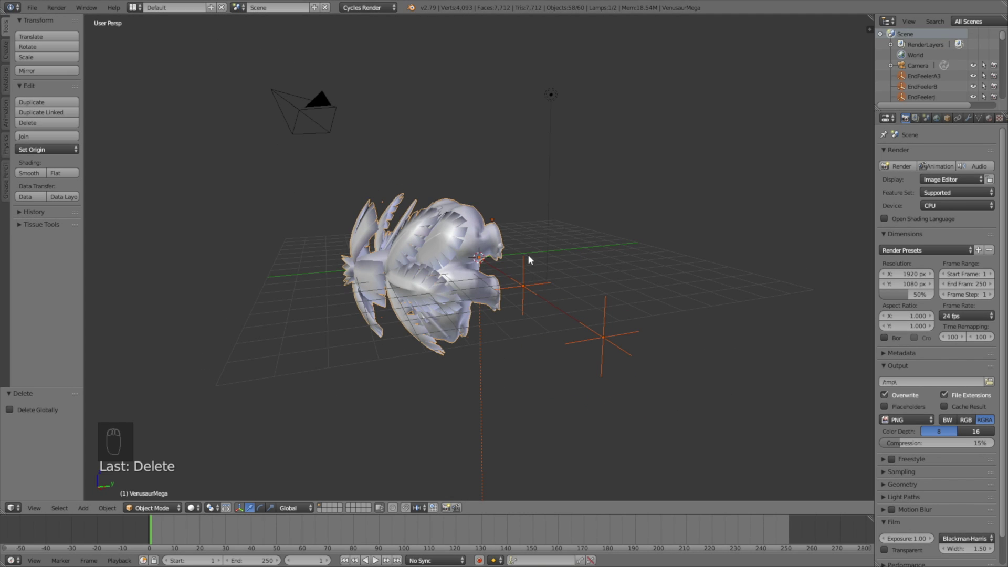
Rotate the Mega Venusaur model -90° around X so it stands upright
{"action": "key", "text": "r"}
{"action": "type", "text": "x-90"}
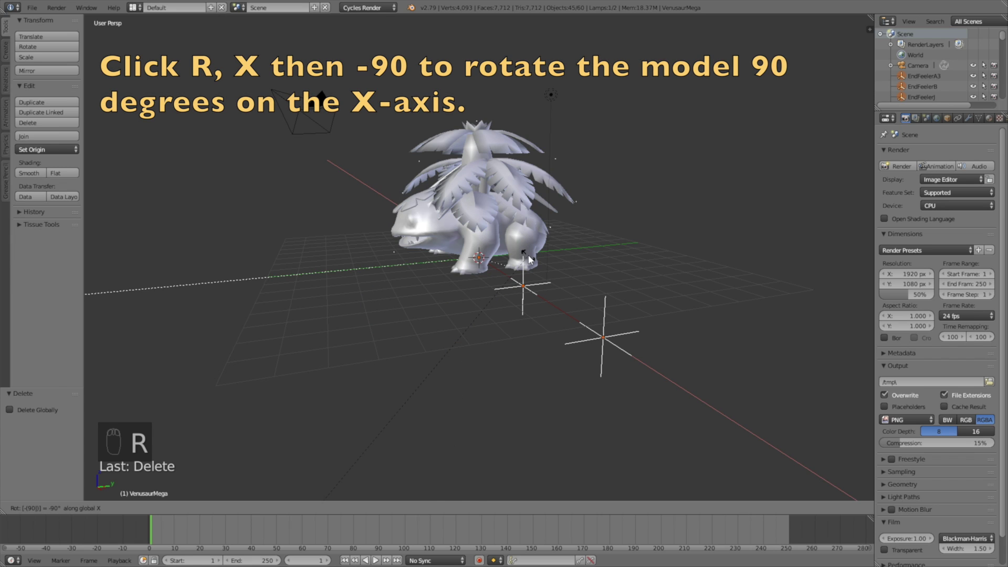
{"action": "key", "text": "Return"}
{"action": "middle_click_drag", "start_coordinate": [530, 259], "coordinate": [633, 117]}
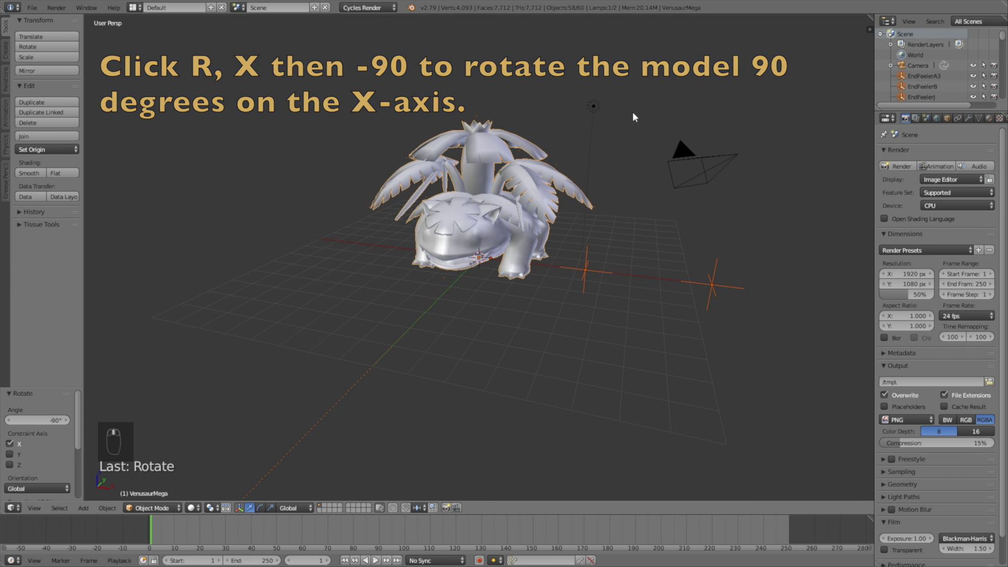
Scale the imported objects down to 0.690, then 0.902
{"action": "key", "text": "s"}
{"action": "key", "text": "s"}
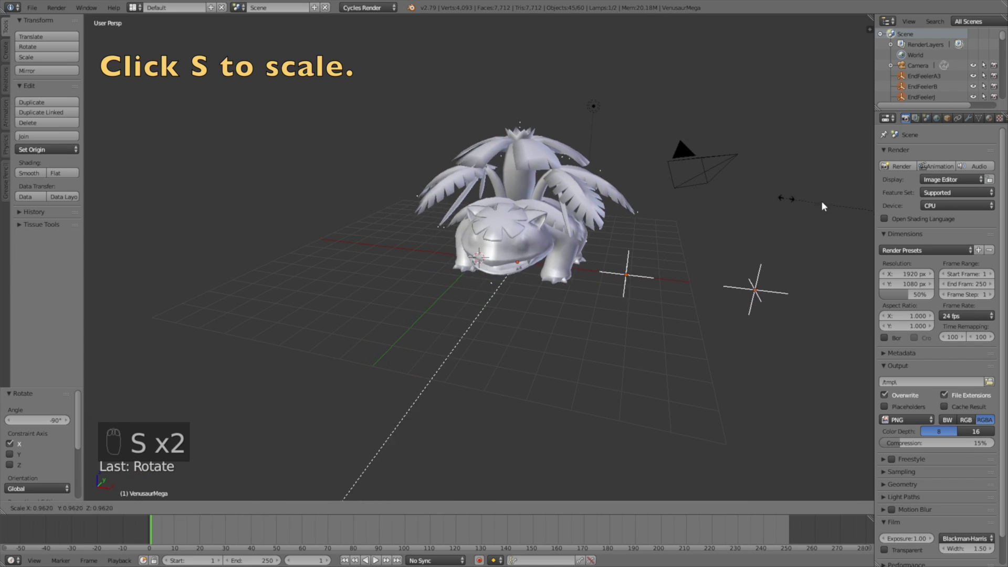
{"action": "scroll", "coordinate": [822, 206], "scroll_direction": "down", "scroll_amount": 5}
{"action": "left_click", "coordinate": [660, 229]}
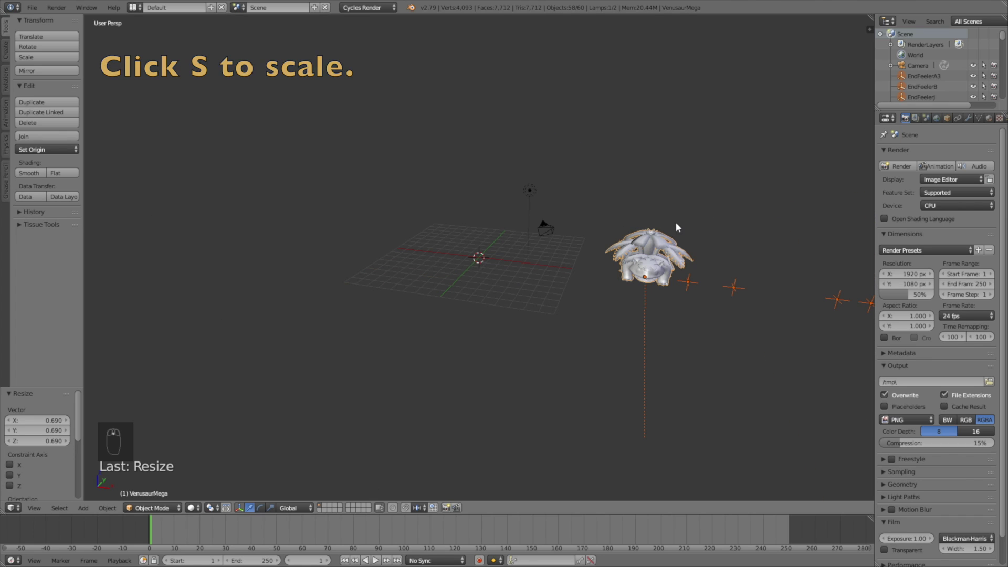
{"action": "key", "text": "s"}
{"action": "left_click", "coordinate": [730, 234]}
Move the model -16.663 along X to the grid centre, keeping the mesh's size
{"action": "key", "text": "g"}
{"action": "key", "text": "x"}
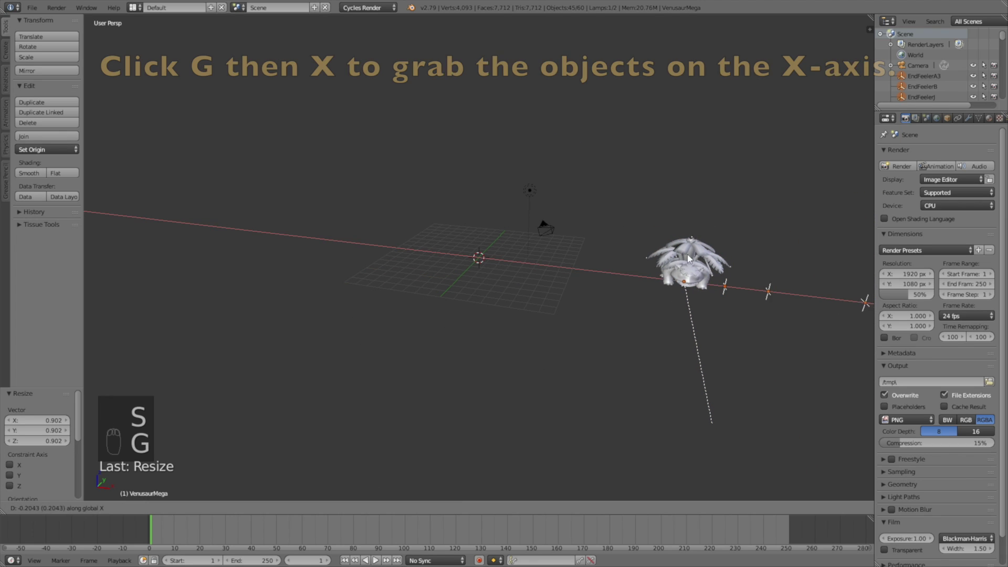
{"action": "left_click", "coordinate": [324, 244]}
{"action": "scroll", "coordinate": [484, 220], "scroll_direction": "up", "scroll_amount": 5}
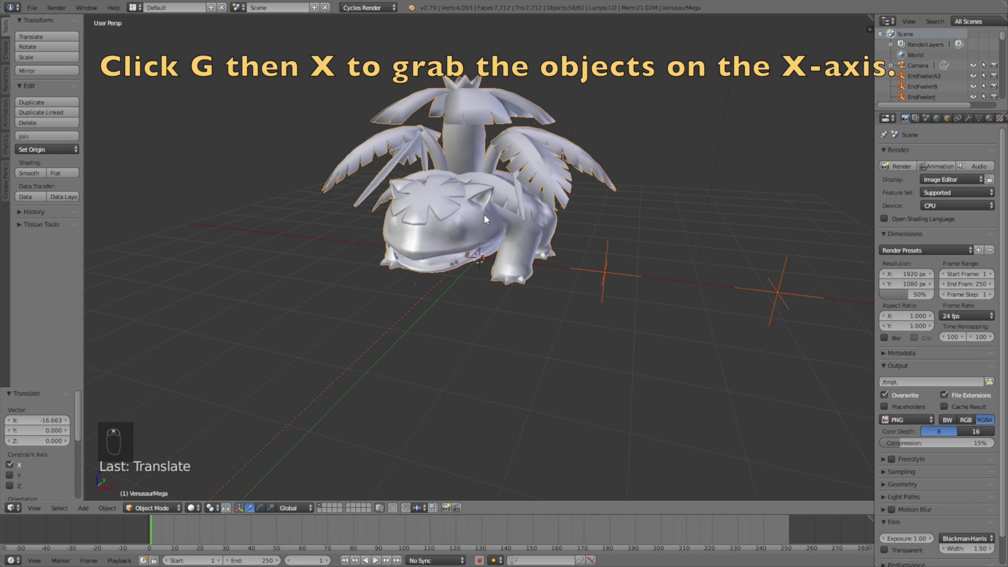
{"action": "scroll", "coordinate": [462, 196], "scroll_direction": "up", "scroll_amount": 2}
{"action": "left_click", "coordinate": [491, 198]}
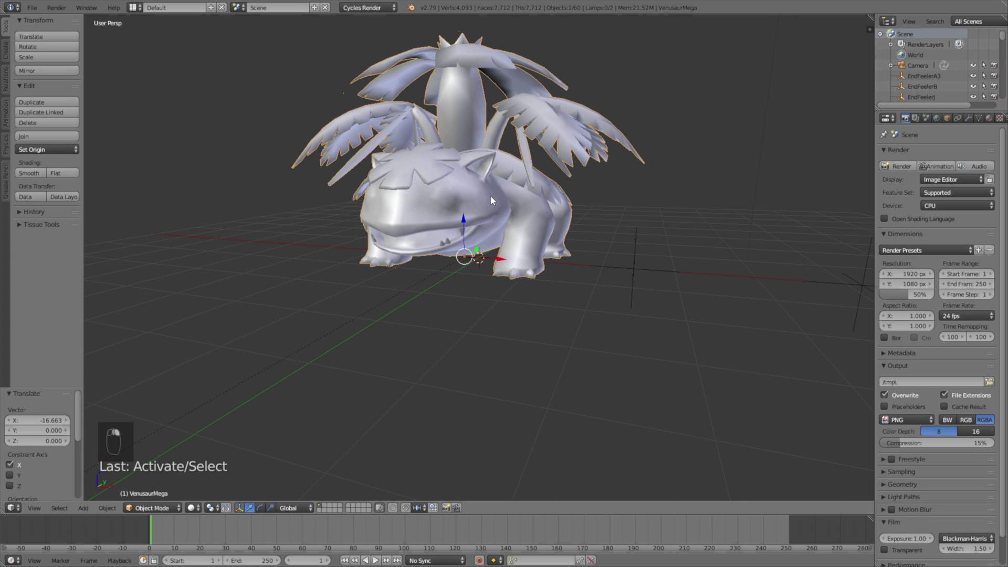
{"action": "key", "text": "s"}
{"action": "right_click", "coordinate": [610, 168]}
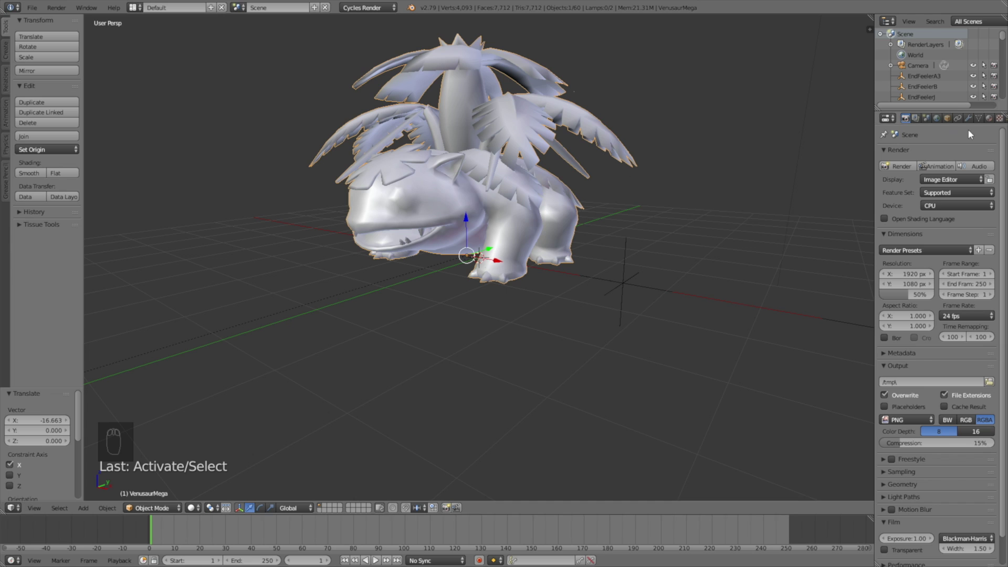
Preview in rendered view and give Material_60 the pm0003_51_Eye1.png image texture
{"action": "left_click", "coordinate": [989, 119]}
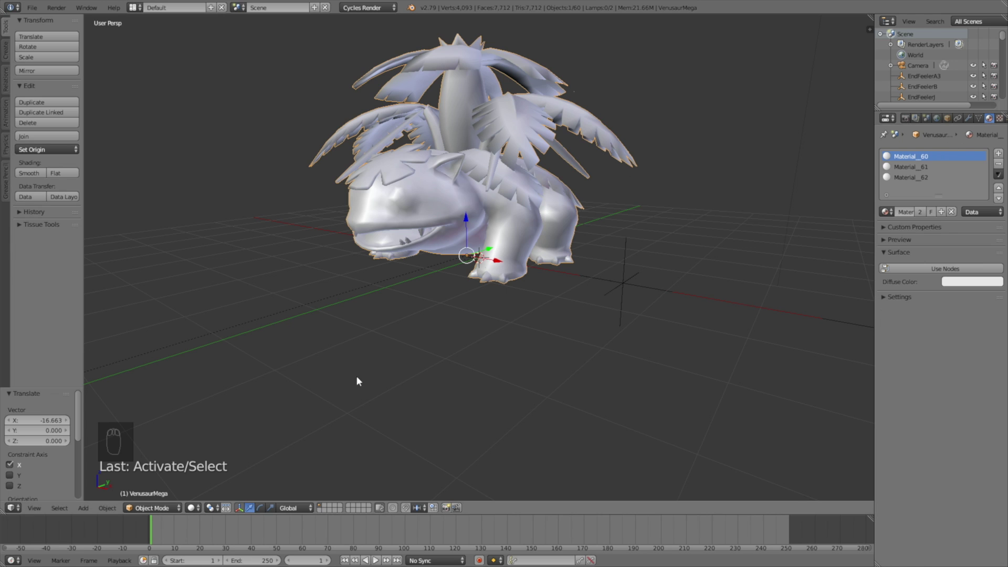
{"action": "left_click", "coordinate": [193, 509]}
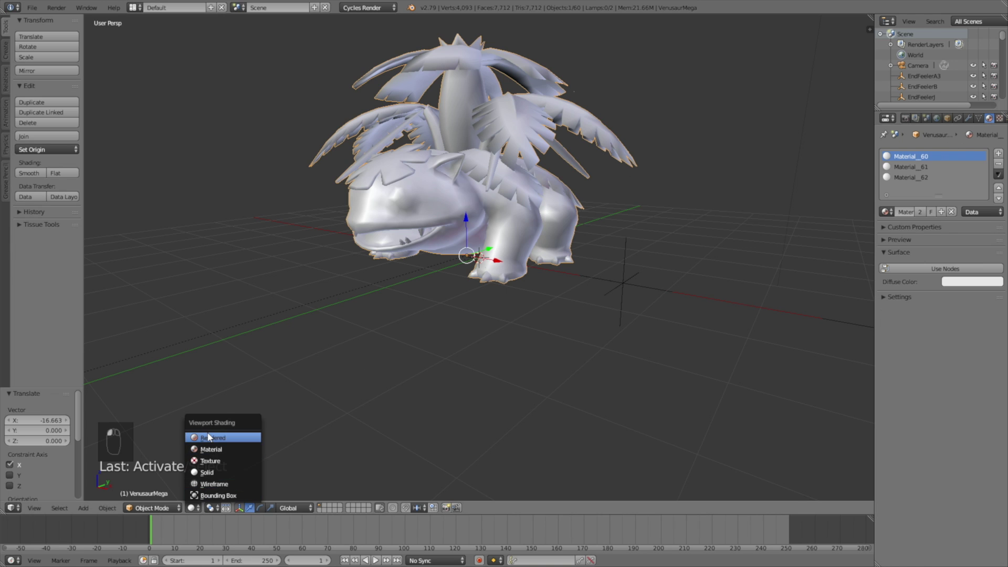
{"action": "left_click", "coordinate": [206, 433]}
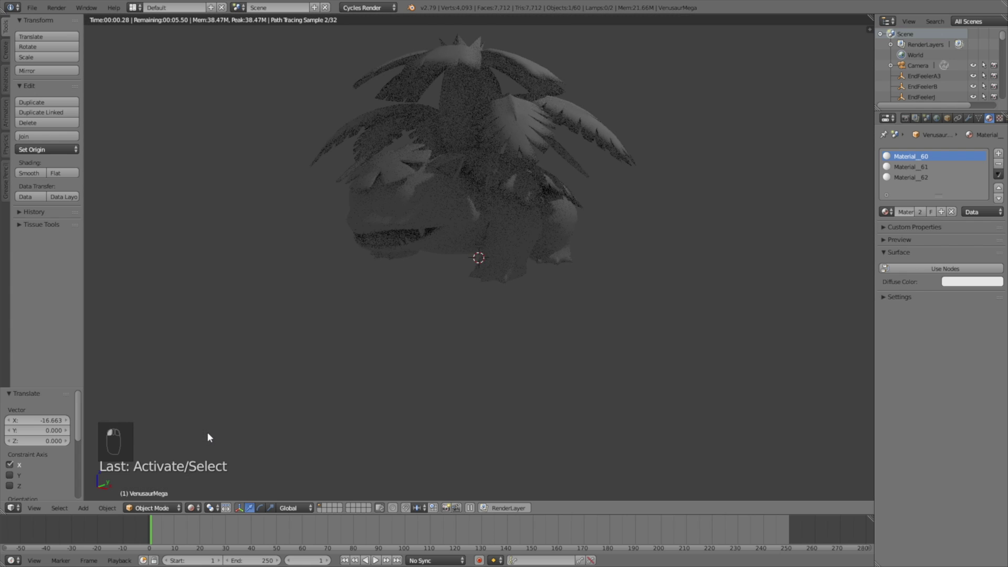
{"action": "left_click", "coordinate": [948, 269]}
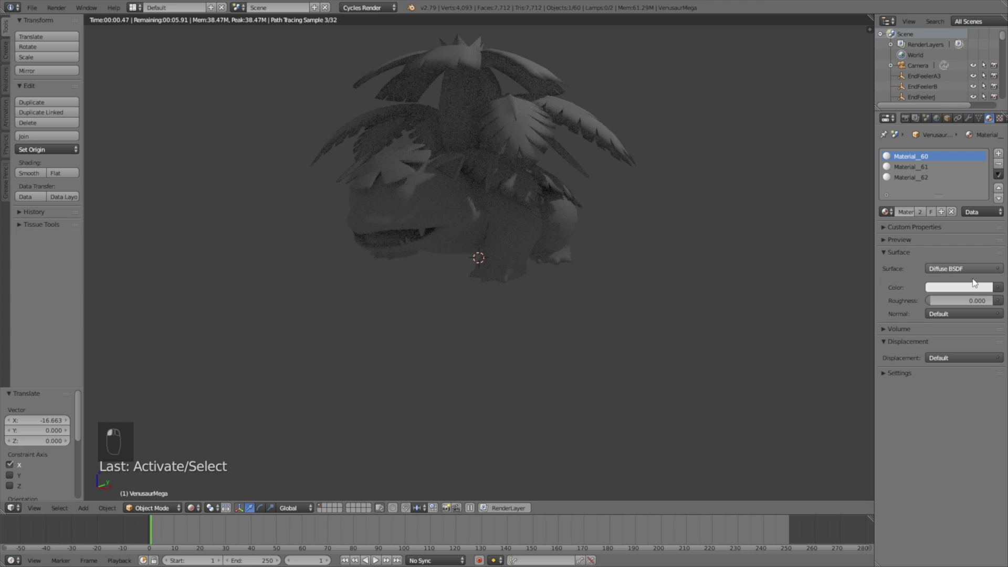
{"action": "left_click", "coordinate": [999, 288]}
{"action": "left_click", "coordinate": [806, 195]}
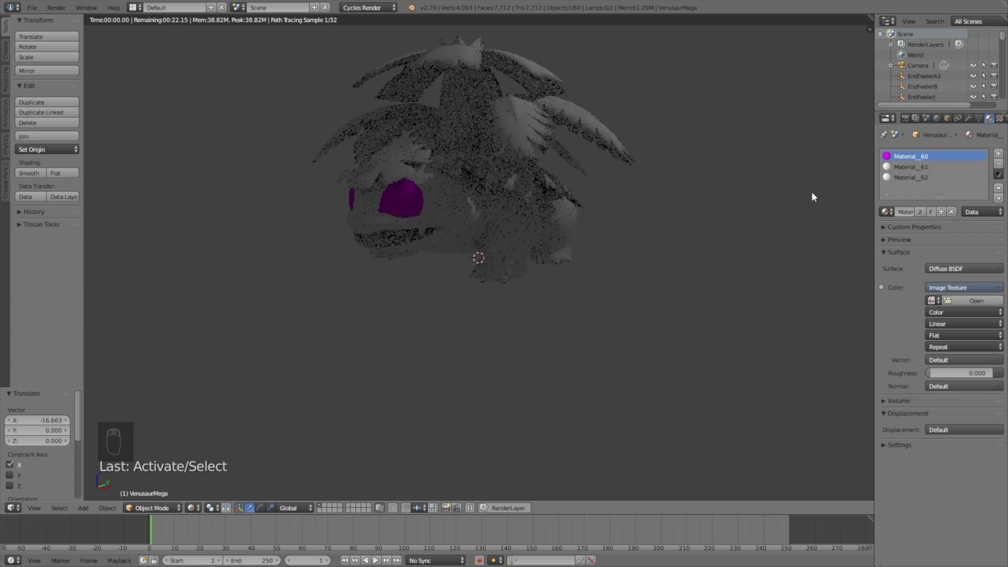
{"action": "left_click", "coordinate": [933, 300]}
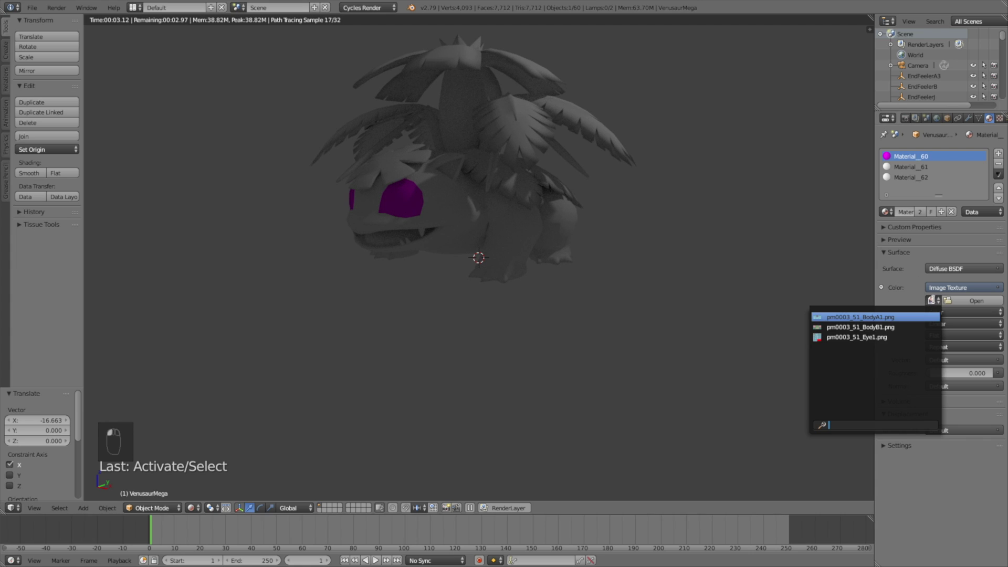
{"action": "left_click", "coordinate": [912, 337]}
Give Material_61 the pm0003_51_BodyA1.png image texture as its colour
{"action": "left_click", "coordinate": [912, 168]}
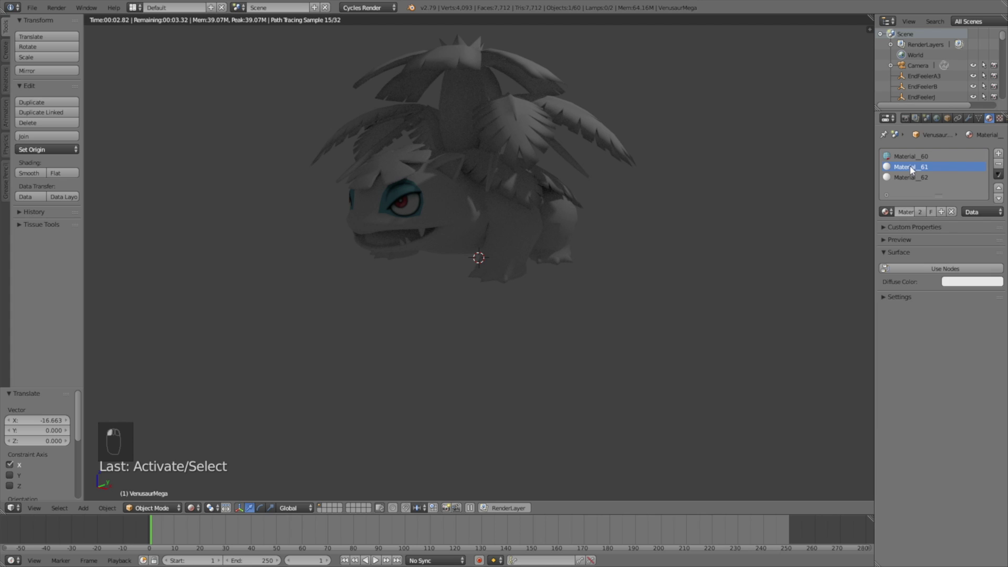
{"action": "left_click", "coordinate": [942, 270]}
{"action": "left_click", "coordinate": [998, 287]}
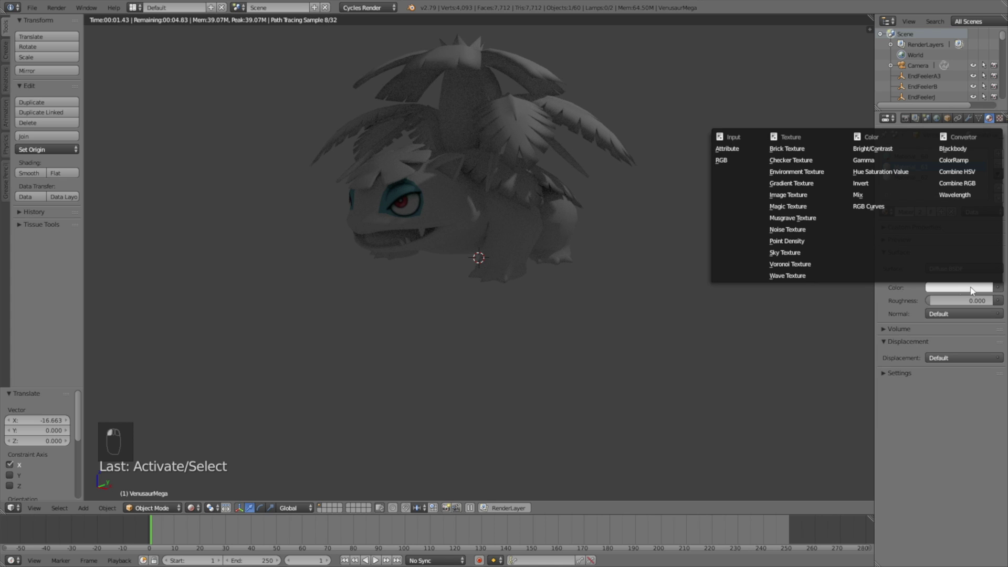
{"action": "left_click", "coordinate": [788, 195]}
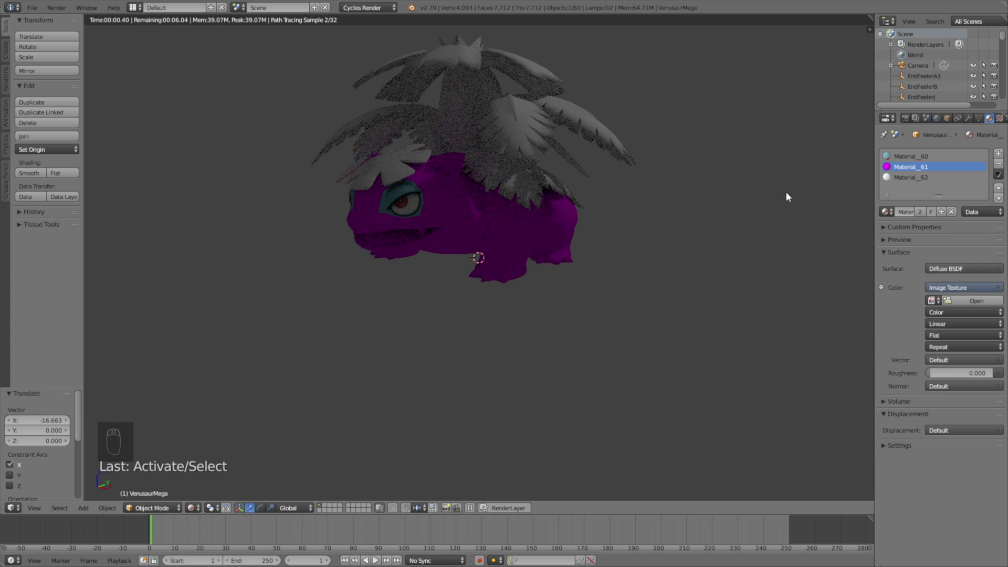
{"action": "left_click", "coordinate": [933, 301]}
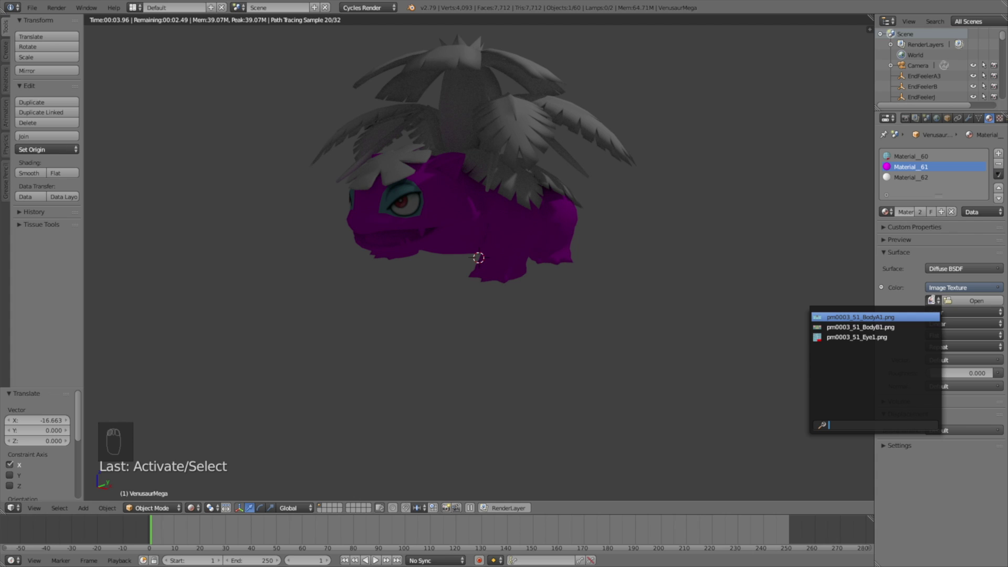
{"action": "left_click", "coordinate": [895, 318]}
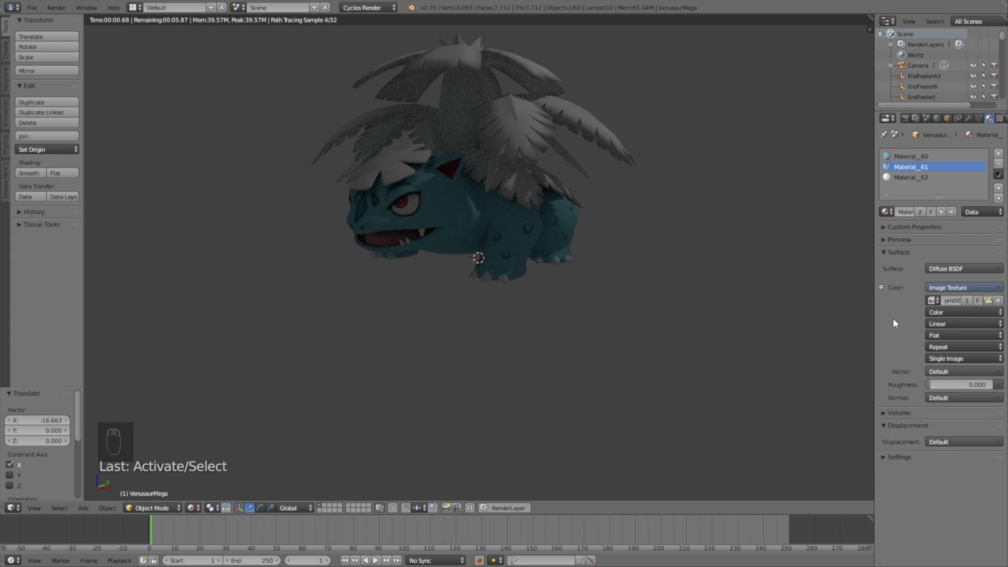
Give Material_62 the pm0003_51_BodyB1.png image texture, then return to solid shading
{"action": "left_click", "coordinate": [905, 177]}
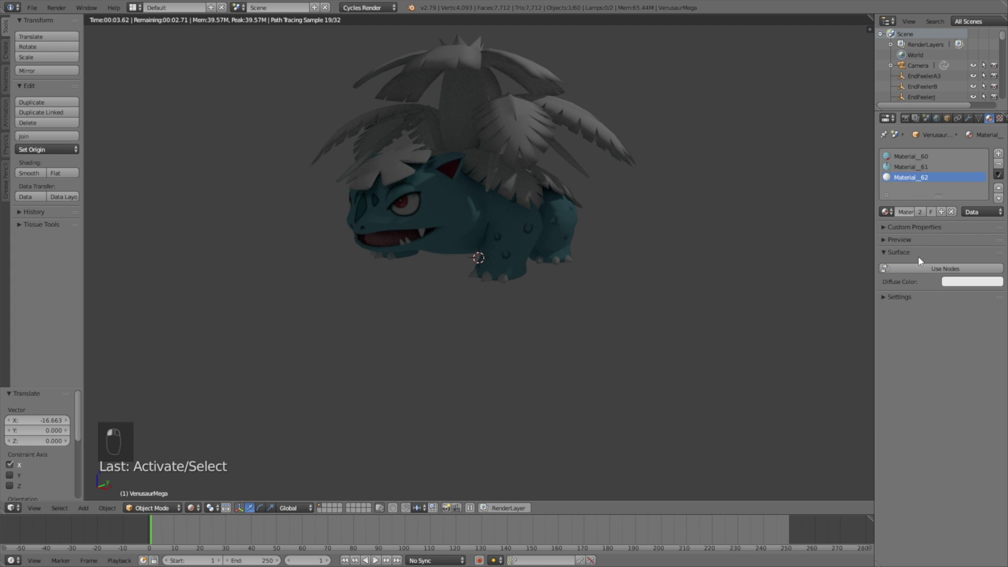
{"action": "left_click", "coordinate": [1000, 287]}
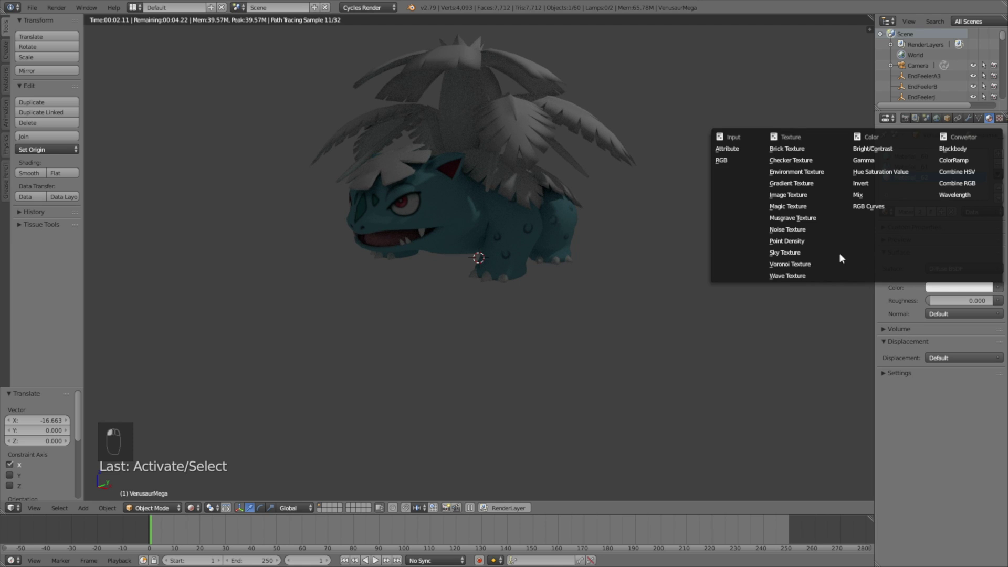
{"action": "left_click", "coordinate": [803, 194]}
{"action": "left_click", "coordinate": [933, 300]}
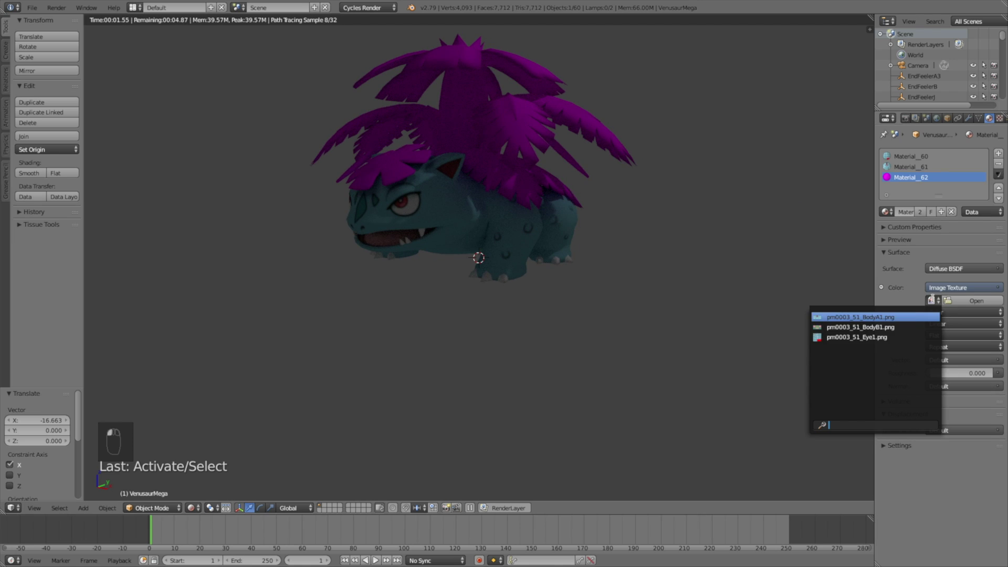
{"action": "left_click", "coordinate": [906, 329]}
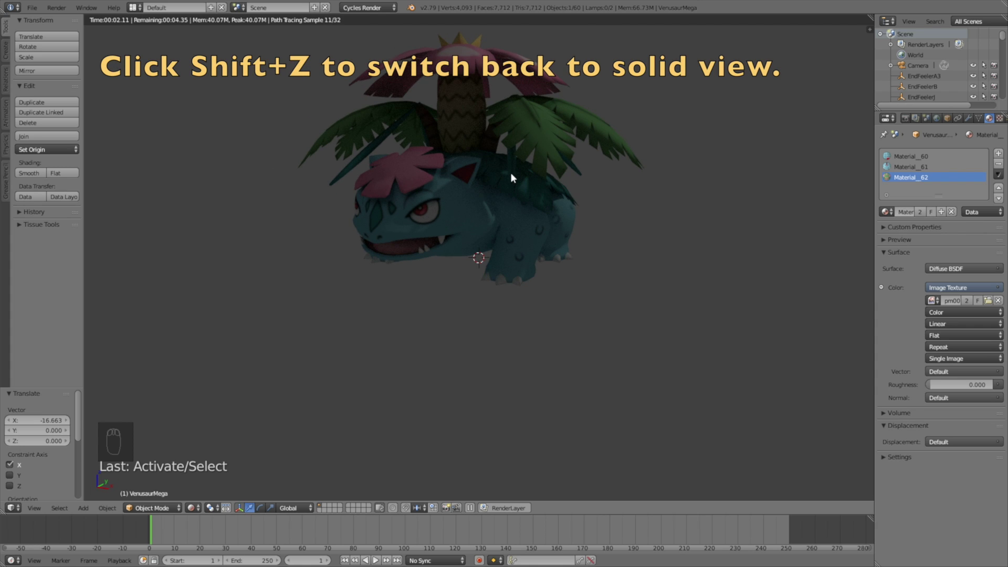
{"action": "key", "text": "shift+z"}
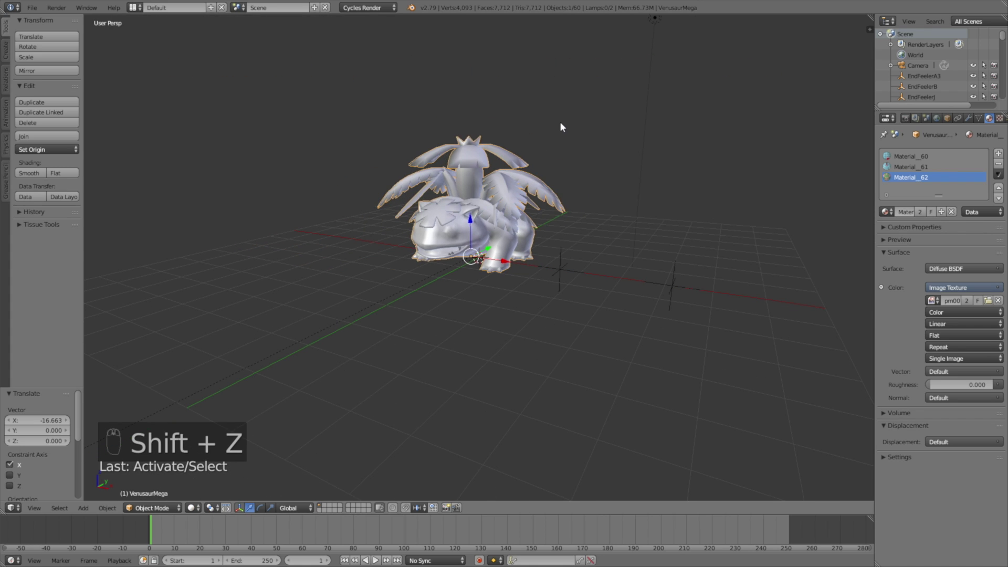
Add a plane mesh and scale it up as a floor
{"action": "key", "text": "shift+a"}
{"action": "mouse_move", "coordinate": [561, 125]}
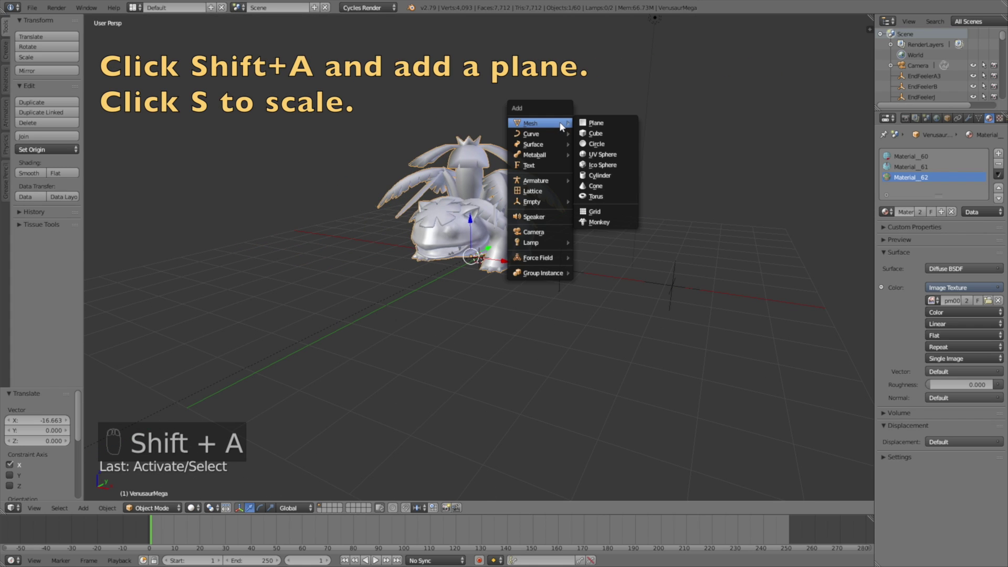
{"action": "left_click", "coordinate": [587, 123]}
{"action": "scroll", "coordinate": [521, 198], "scroll_direction": "down", "scroll_amount": 1}
{"action": "key", "text": "s"}
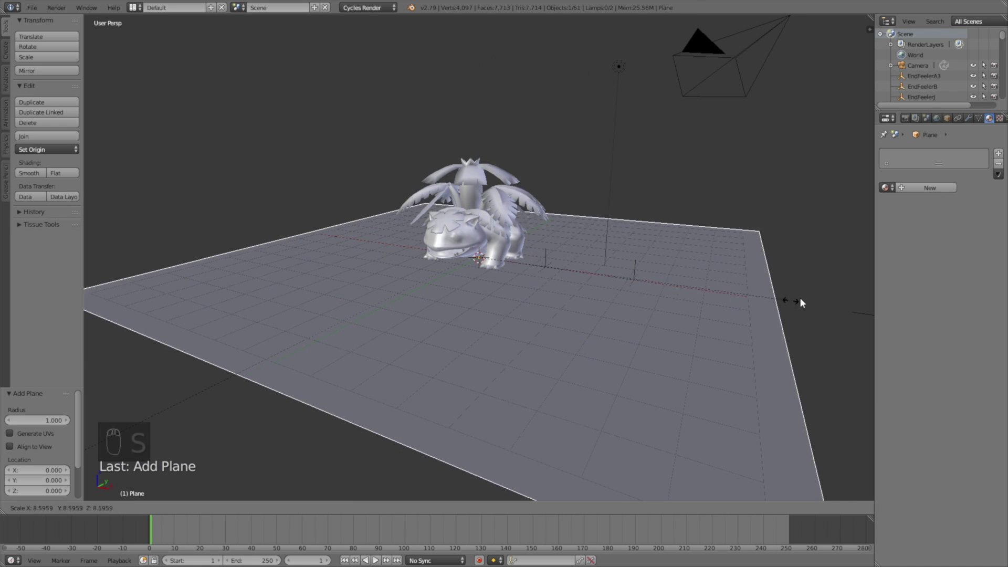
{"action": "left_click", "coordinate": [165, 255]}
Readjust the floor plane's size to about 1.79 scale
{"action": "middle_click_drag", "start_coordinate": [165, 254], "coordinate": [333, 245]}
{"action": "scroll", "coordinate": [489, 178], "scroll_direction": "down", "scroll_amount": 3}
{"action": "middle_click_drag", "start_coordinate": [488, 177], "coordinate": [591, 175]}
{"action": "key", "text": "s"}
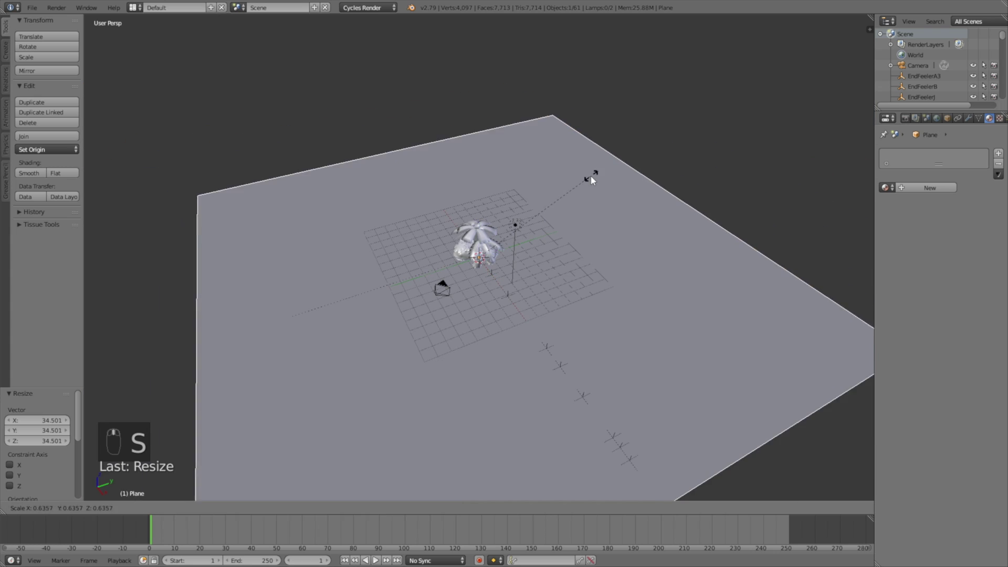
{"action": "left_click", "coordinate": [491, 280]}
{"action": "scroll", "coordinate": [492, 282], "scroll_direction": "up", "scroll_amount": 4}
{"action": "key", "text": "s"}
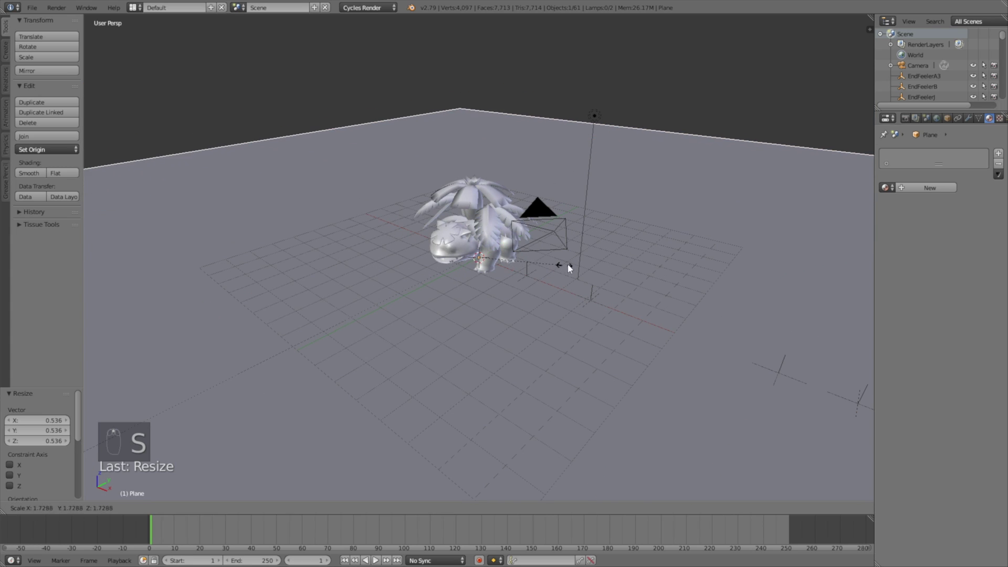
{"action": "left_click", "coordinate": [491, 223]}
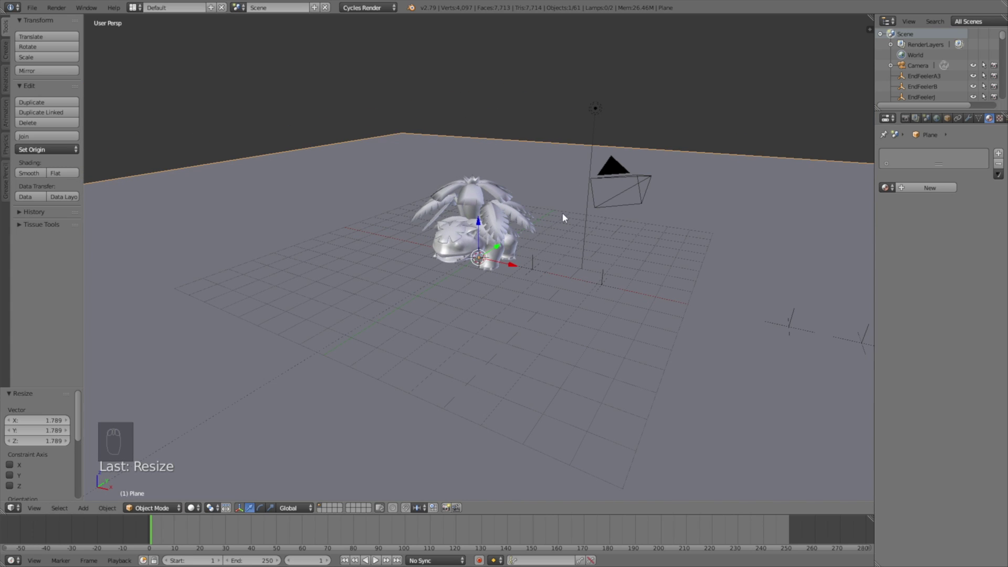
Give the plane a new Material.001 with near-black 0.019 colour
{"action": "left_click", "coordinate": [920, 189]}
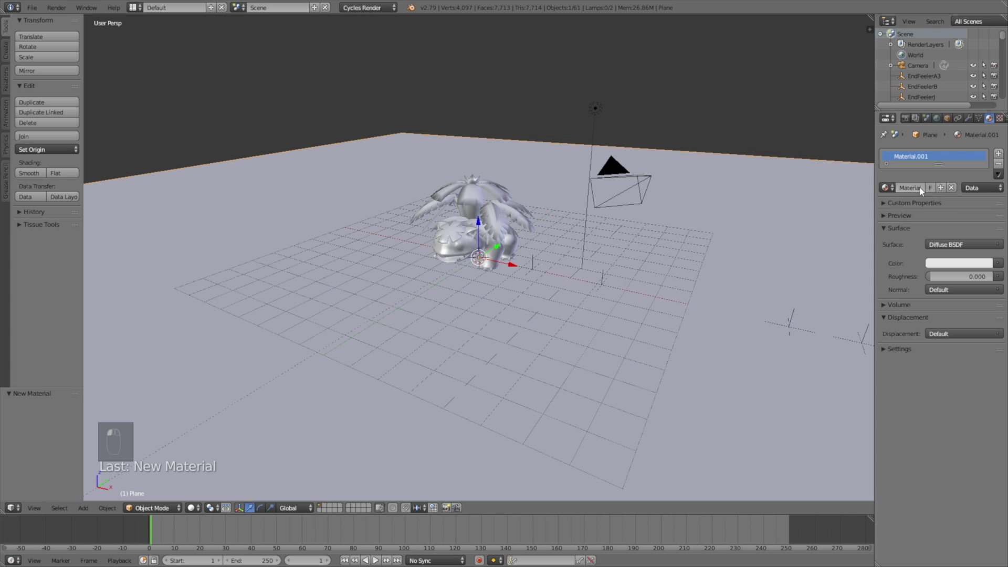
{"action": "left_click", "coordinate": [959, 263]}
{"action": "left_click", "coordinate": [984, 176]}
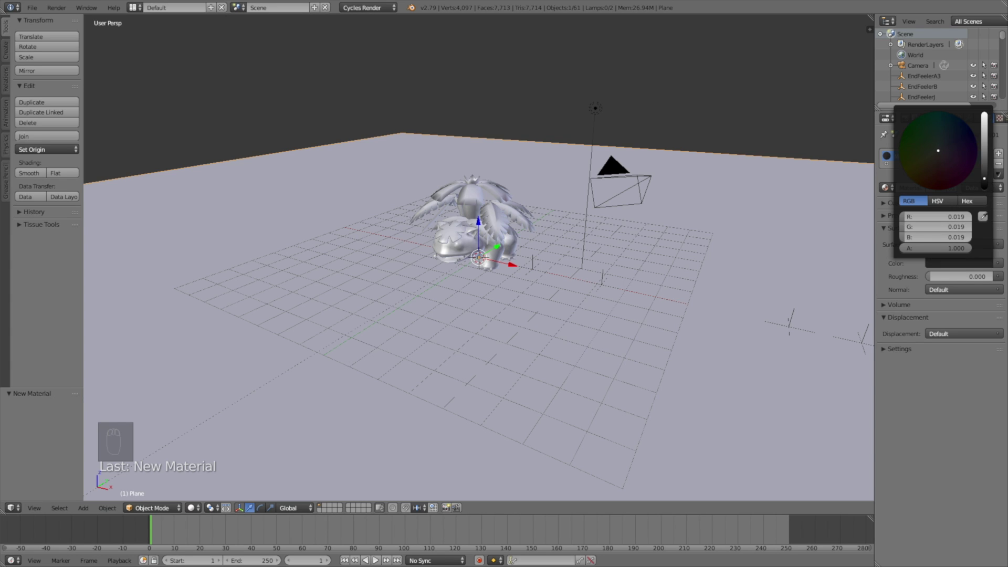
{"action": "right_click", "coordinate": [595, 108]}
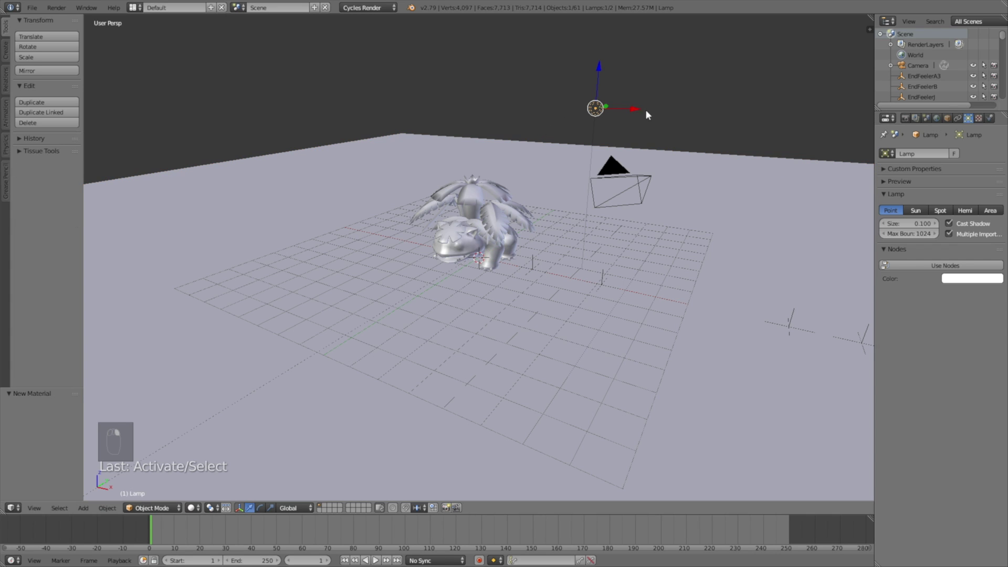
Turn the lamp into a strength-7 Sun, moved and rotated 52.9° onto Mega Venusaur
{"action": "left_click", "coordinate": [915, 210]}
{"action": "left_click", "coordinate": [966, 265]}
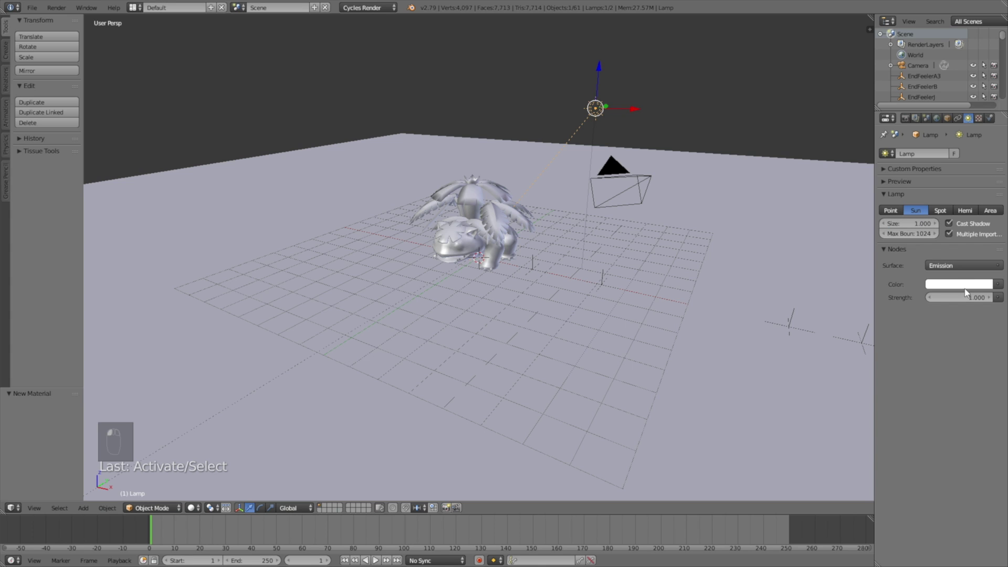
{"action": "middle_click_drag", "start_coordinate": [505, 189], "coordinate": [604, 189]}
{"action": "key", "text": "g"}
{"action": "left_click", "coordinate": [736, 175]}
{"action": "key", "text": "r"}
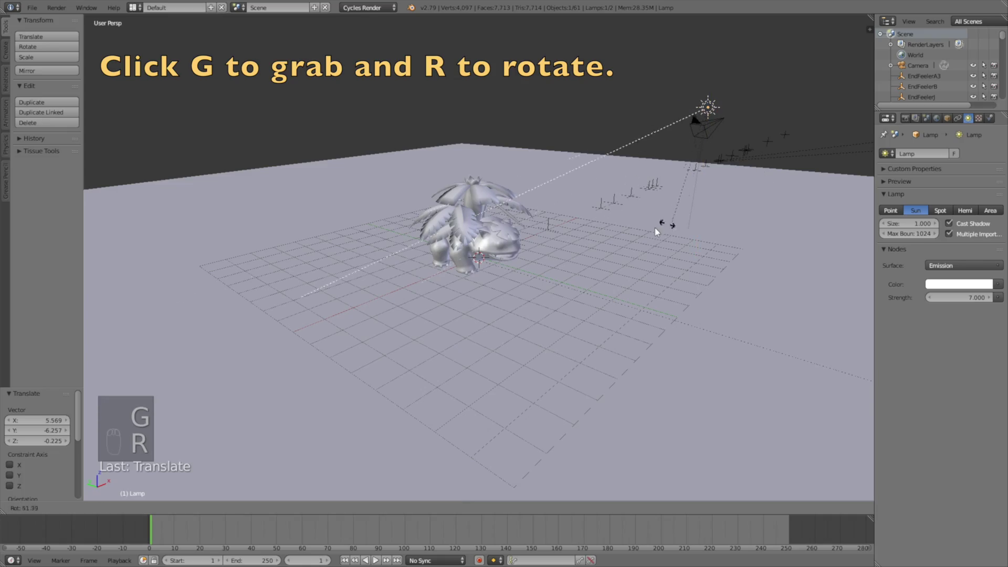
{"action": "left_click", "coordinate": [640, 231]}
Lighten the world background colour to 0.662 grey, then view the scene in solid shading
{"action": "middle_click_drag", "start_coordinate": [639, 231], "coordinate": [289, 389]}
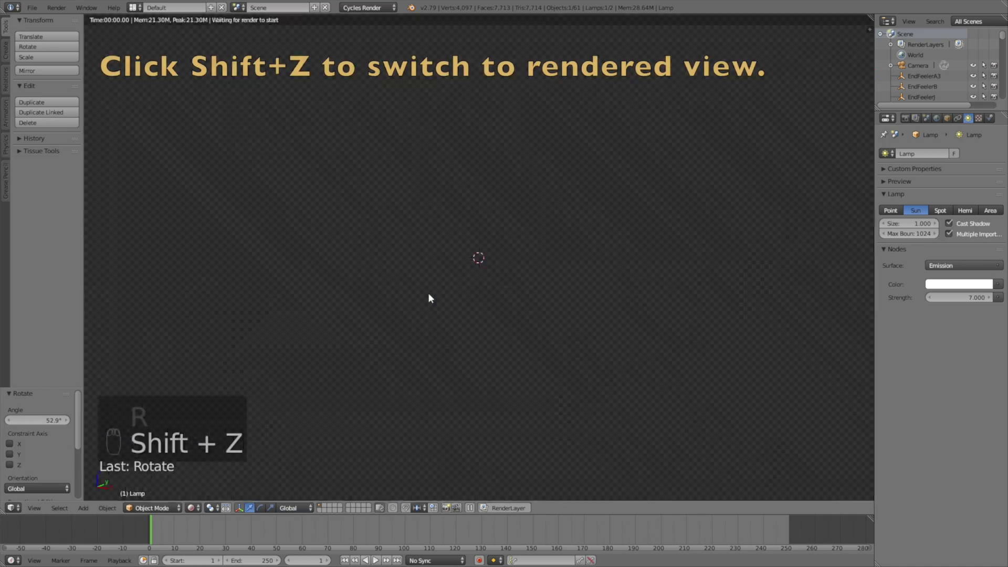
{"action": "scroll", "coordinate": [523, 250], "scroll_direction": "up", "scroll_amount": 5}
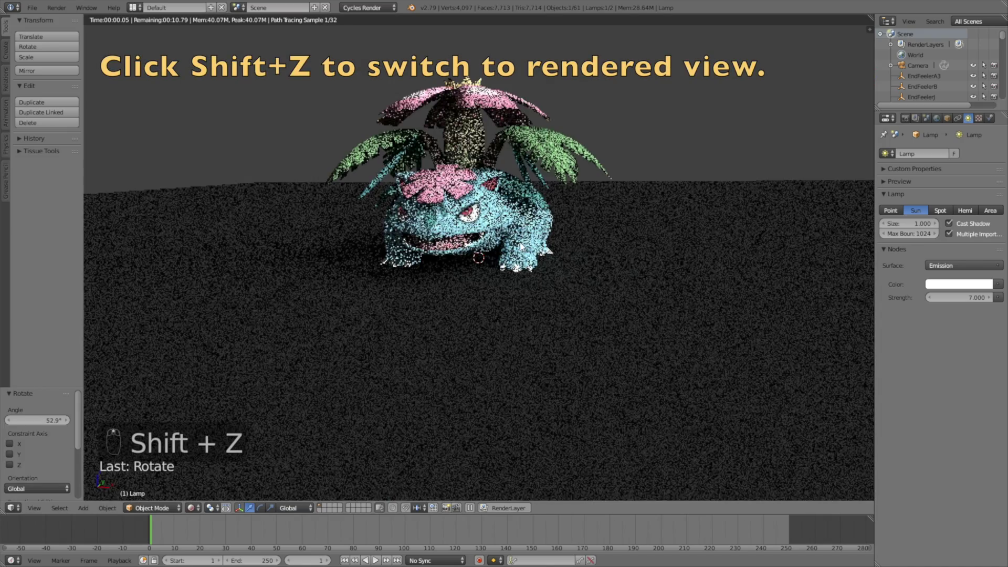
{"action": "left_click", "coordinate": [937, 118]}
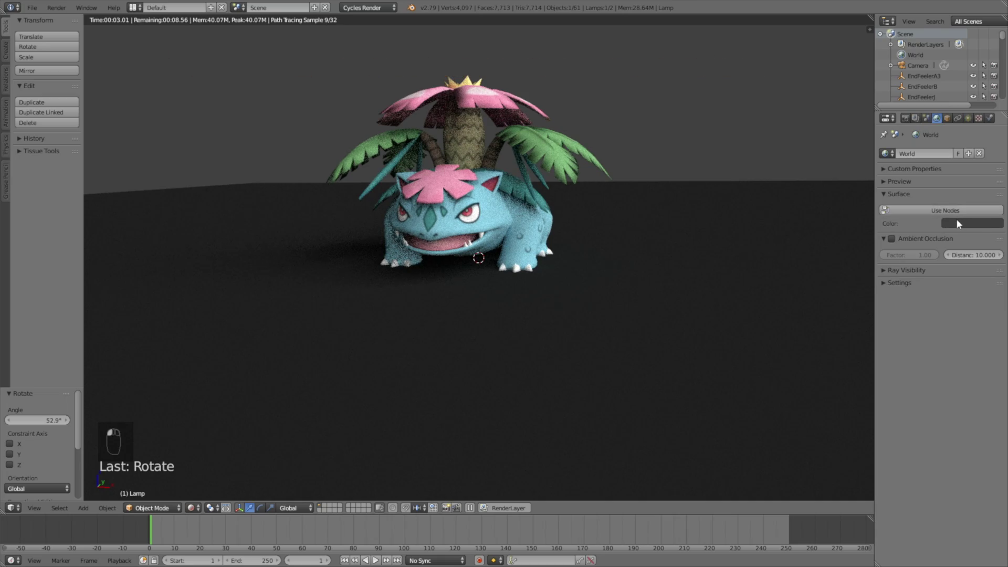
{"action": "left_click", "coordinate": [956, 219]}
{"action": "left_click", "coordinate": [993, 94]}
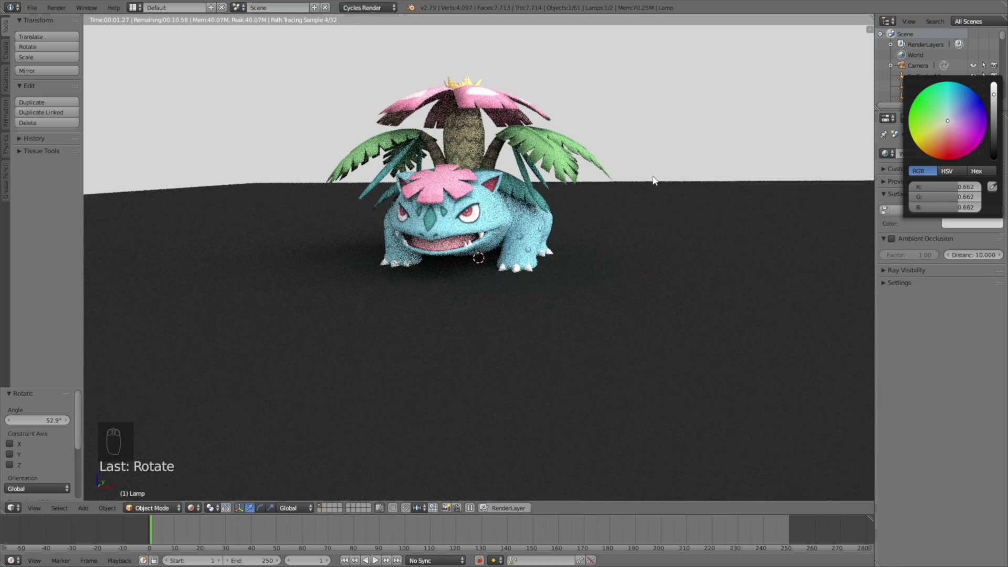
{"action": "middle_click_drag", "start_coordinate": [654, 181], "coordinate": [580, 185]}
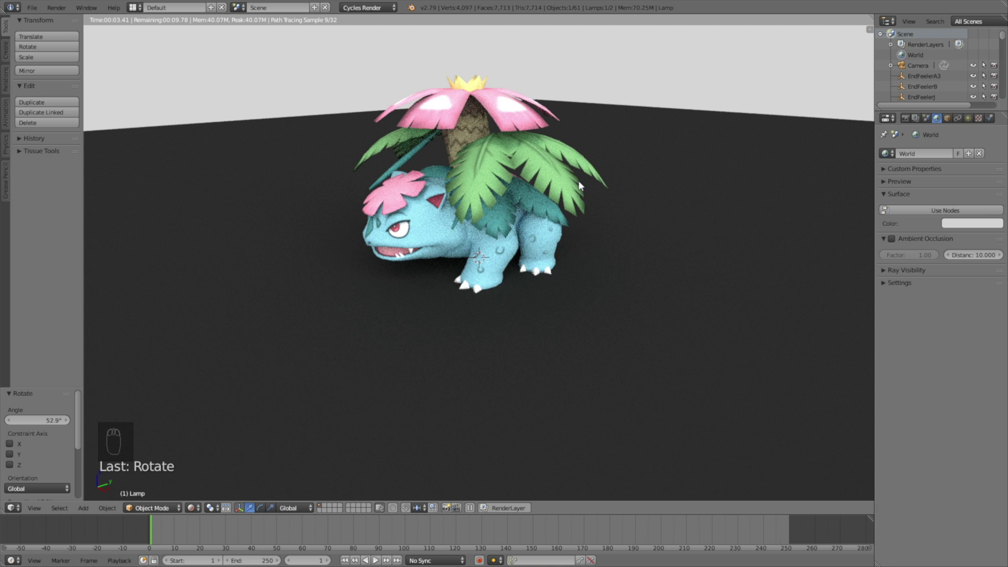
{"action": "key", "text": "shift+z"}
{"action": "mouse_move", "coordinate": [578, 180]}
{"action": "middle_mouse_down"}
{"action": "mouse_move", "coordinate": [612, 185]}
{"action": "mouse_move", "coordinate": [461, 160]}
{"action": "middle_mouse_up"}
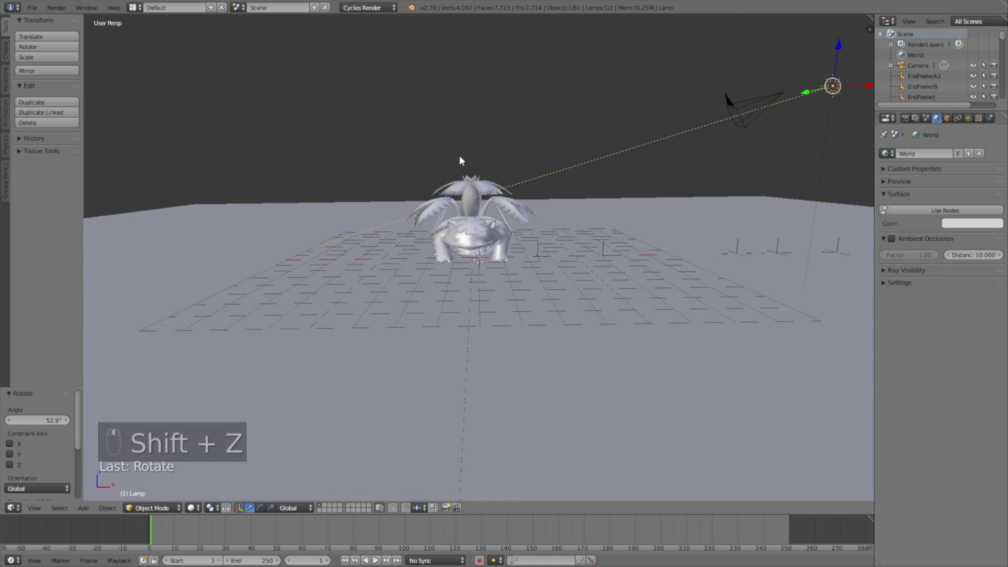
Import AlakazamMega_ColladaMax.DAE from the Alakazam folder in Downloads as a Collada model
{"action": "left_click", "coordinate": [31, 8]}
{"action": "mouse_move", "coordinate": [109, 209]}
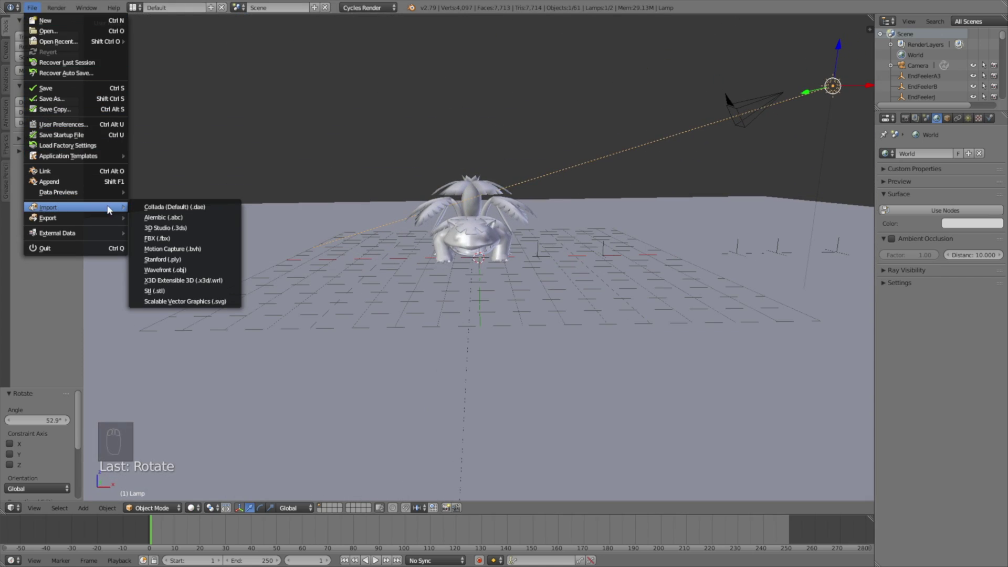
{"action": "left_click", "coordinate": [150, 207]}
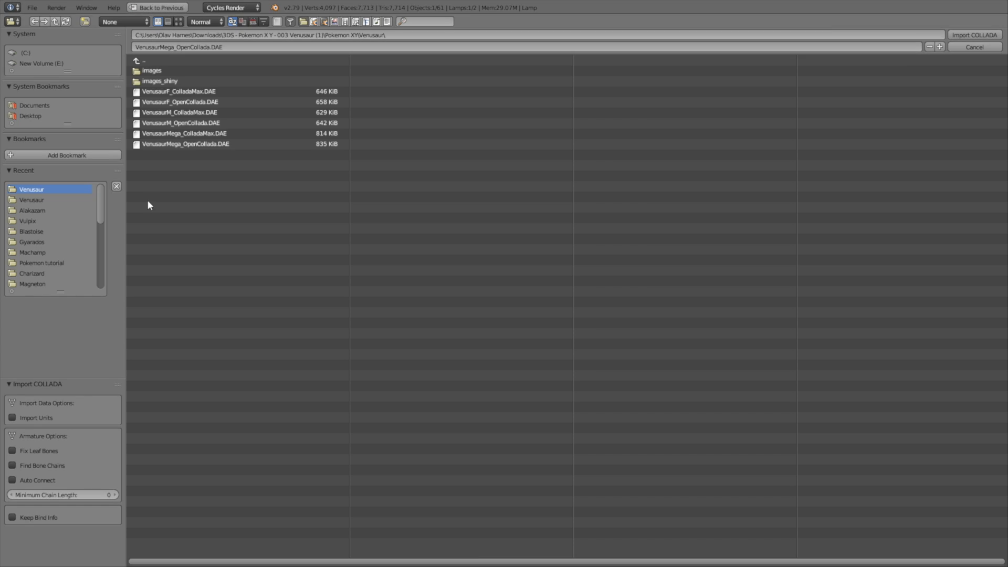
{"action": "triple_click", "coordinate": [153, 57]}
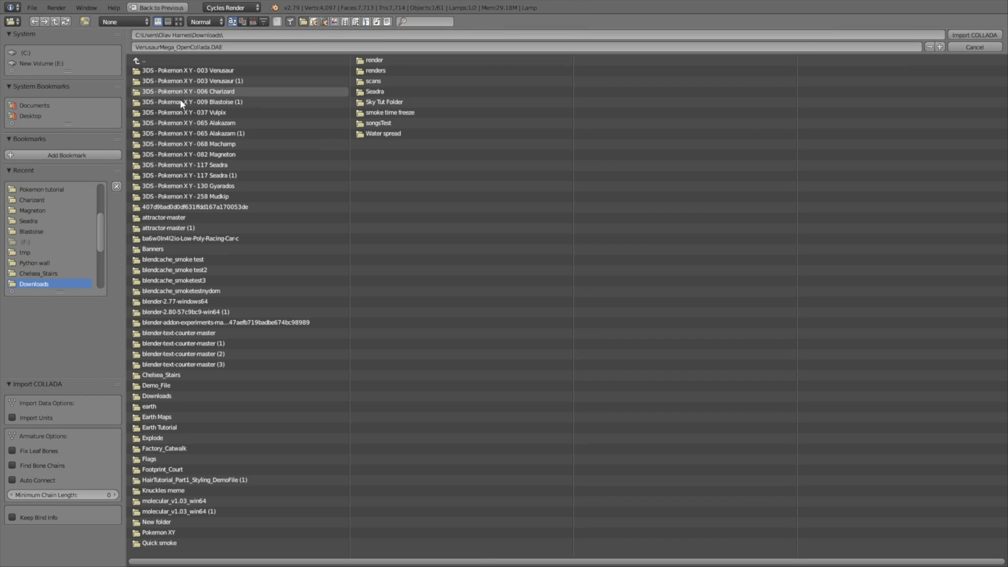
{"action": "left_click", "coordinate": [185, 134]}
{"action": "double_click", "coordinate": [171, 70]}
{"action": "left_click", "coordinate": [247, 113]}
{"action": "left_click", "coordinate": [968, 35]}
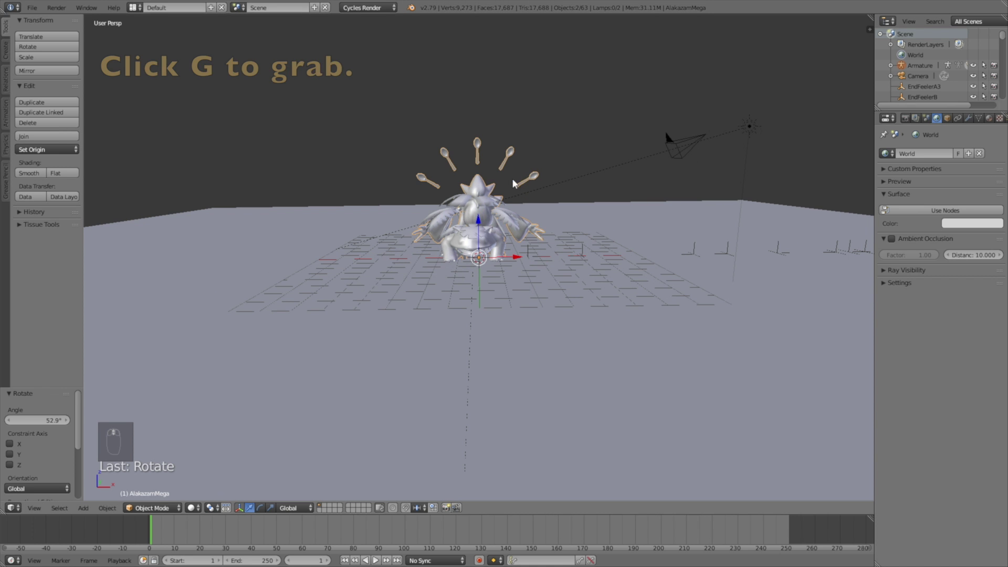
Move Mega Alakazam to X 5.540 beside Venusaur and scale it down to 0.760
{"action": "key", "text": "g"}
{"action": "left_click", "coordinate": [645, 221]}
{"action": "mouse_move", "coordinate": [645, 221]}
{"action": "middle_mouse_down"}
{"action": "mouse_move", "coordinate": [628, 209]}
{"action": "mouse_move", "coordinate": [646, 216]}
{"action": "middle_mouse_up"}
{"action": "key", "text": "s"}
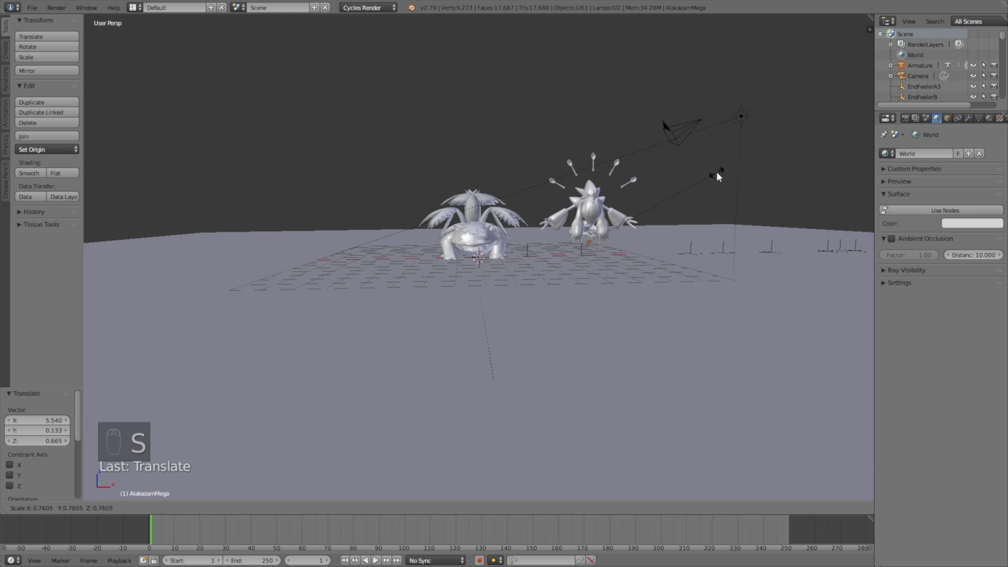
{"action": "left_click", "coordinate": [716, 171]}
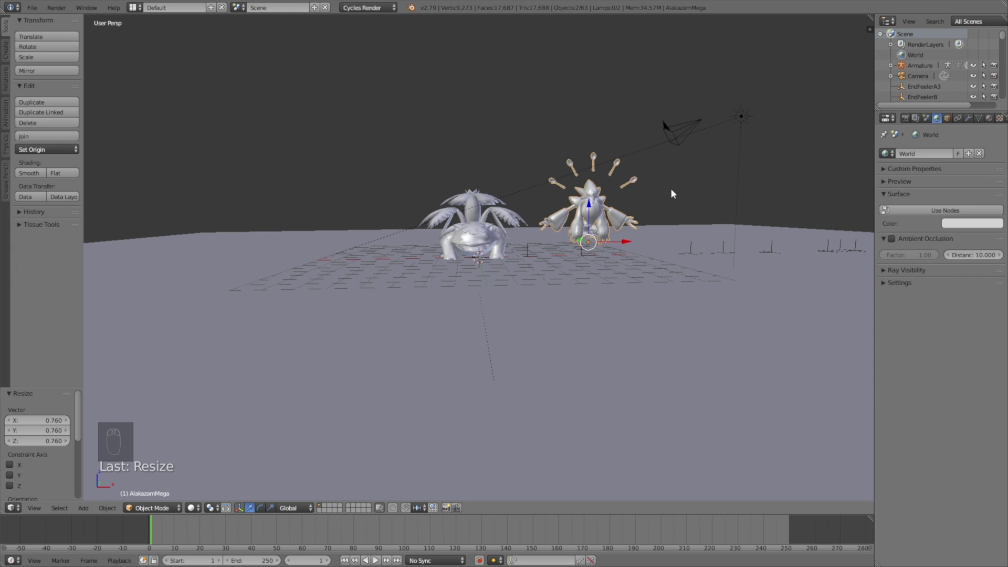
{"action": "left_click", "coordinate": [989, 120]}
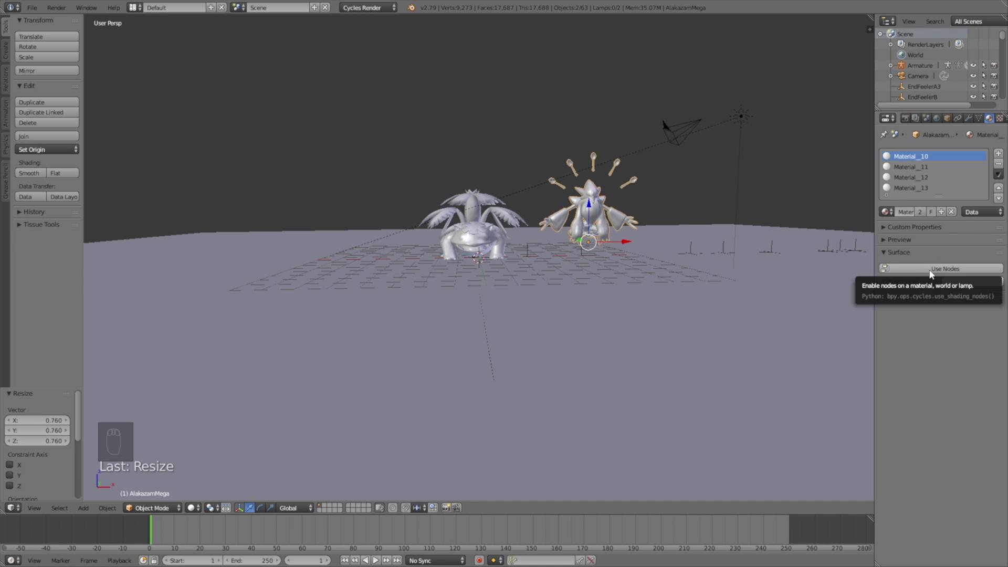
{"action": "middle_click_drag", "start_coordinate": [654, 214], "coordinate": [565, 207]}
{"action": "scroll", "coordinate": [562, 208], "scroll_direction": "up", "scroll_amount": 3}
Save the scene as tutorial.blend in the Pokemon tutorial folder and switch to rendered preview
{"action": "left_click", "coordinate": [32, 7]}
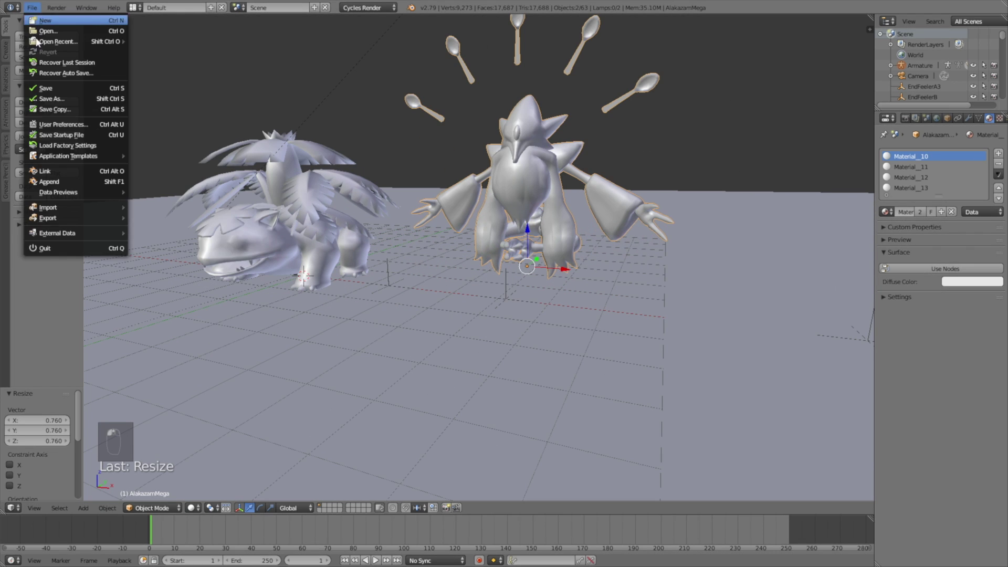
{"action": "left_click", "coordinate": [39, 97]}
{"action": "left_click", "coordinate": [173, 47]}
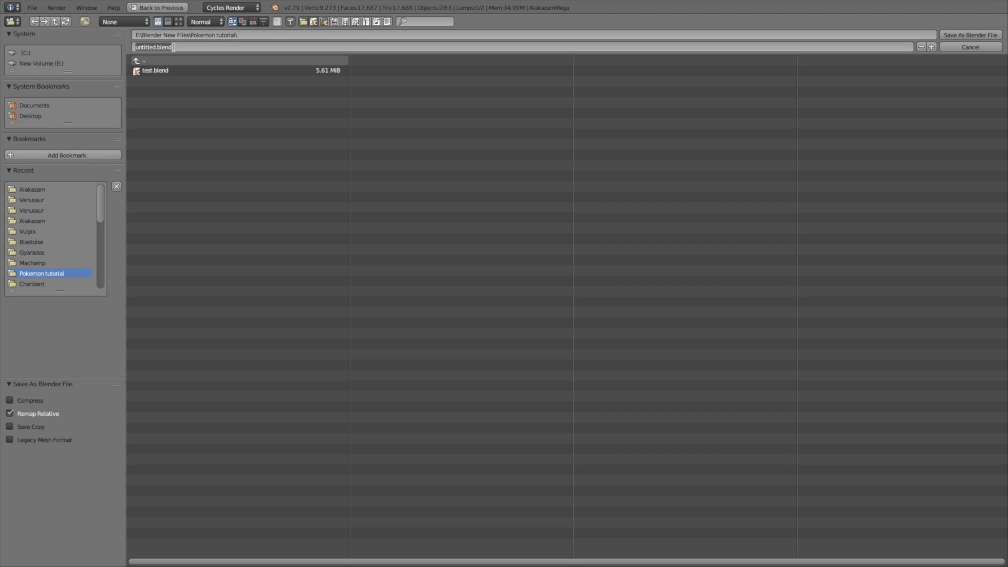
{"action": "type", "text": "tutoria"}
{"action": "key", "text": "Return"}
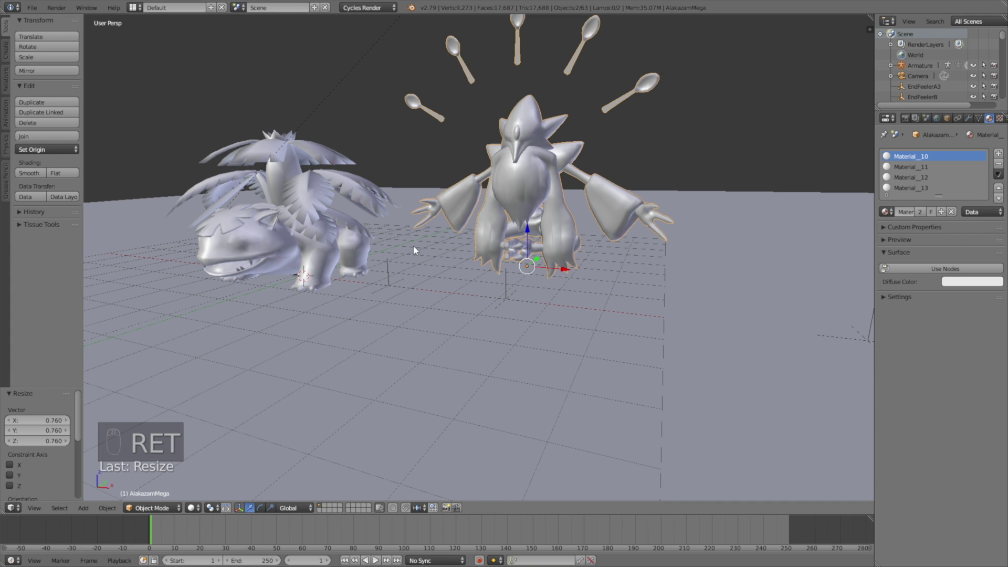
{"action": "key", "text": "shift+z"}
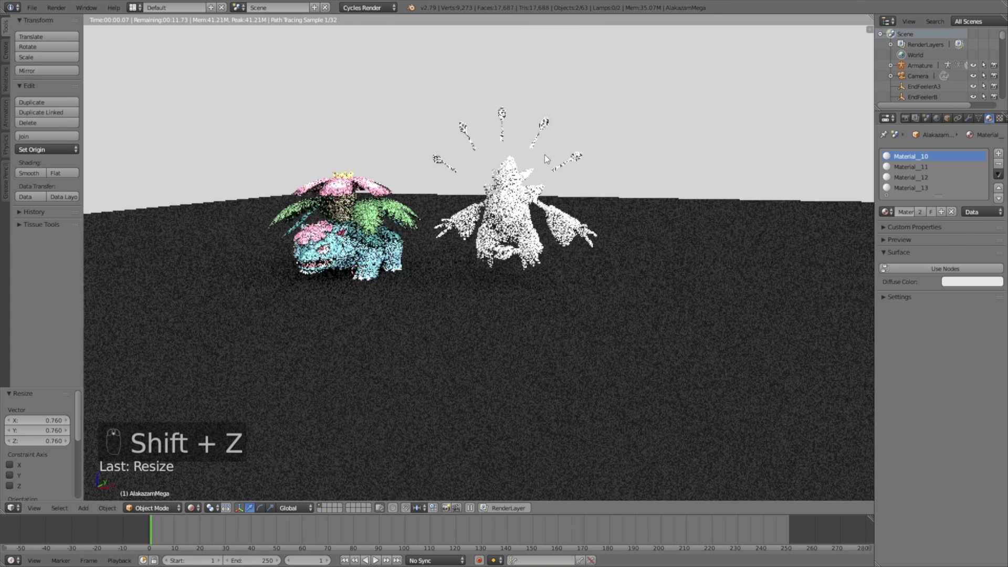
Give Material_10 a node-based image texture using pm0065_51_BodyA1.png
{"action": "left_click", "coordinate": [946, 269]}
{"action": "left_click", "coordinate": [998, 287]}
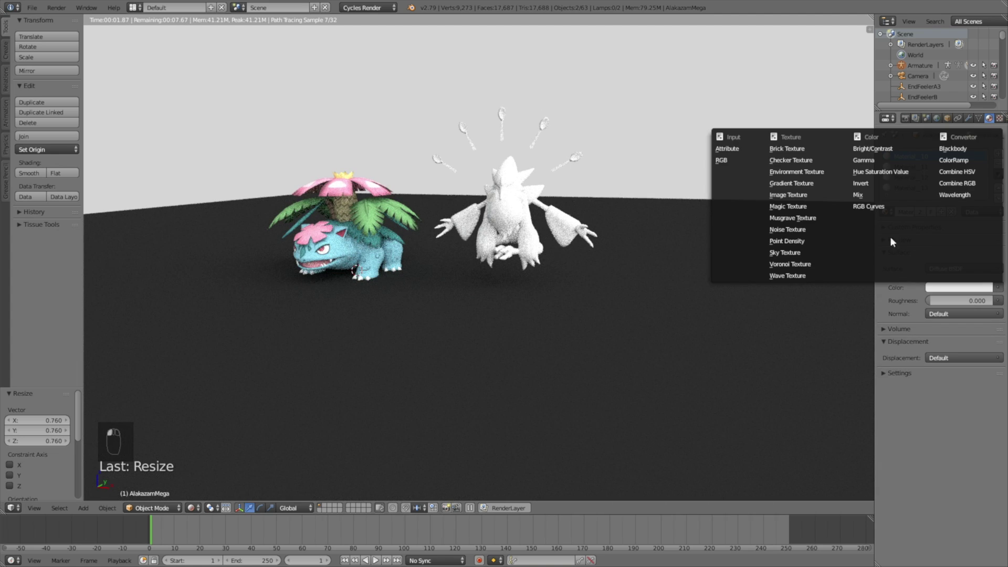
{"action": "left_click", "coordinate": [789, 194]}
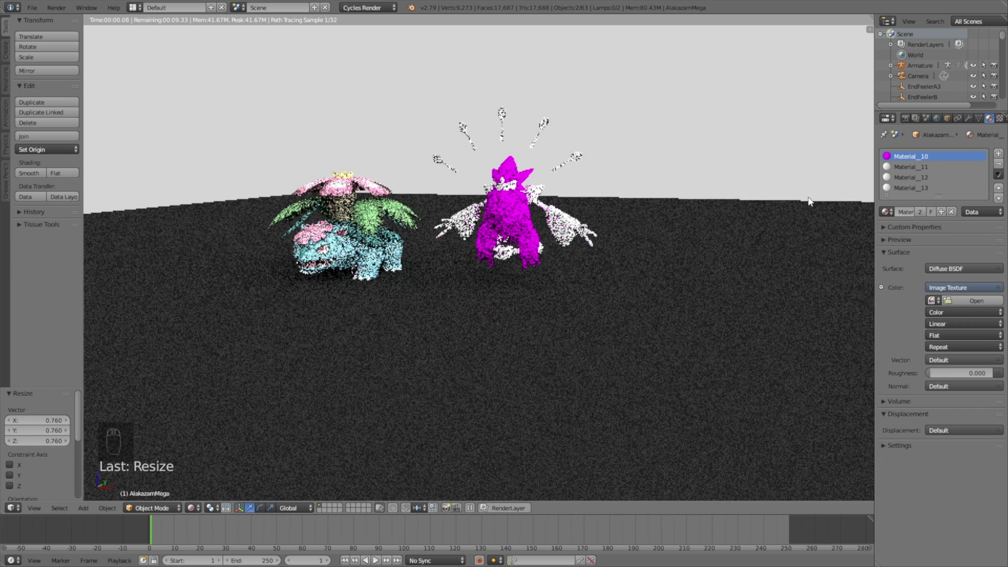
{"action": "left_click", "coordinate": [931, 301]}
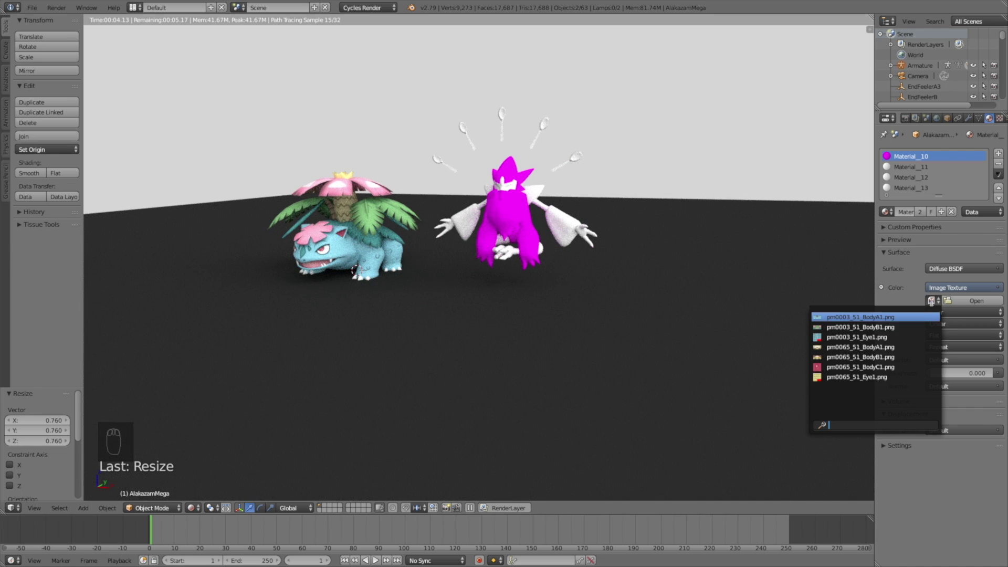
{"action": "left_click", "coordinate": [910, 347]}
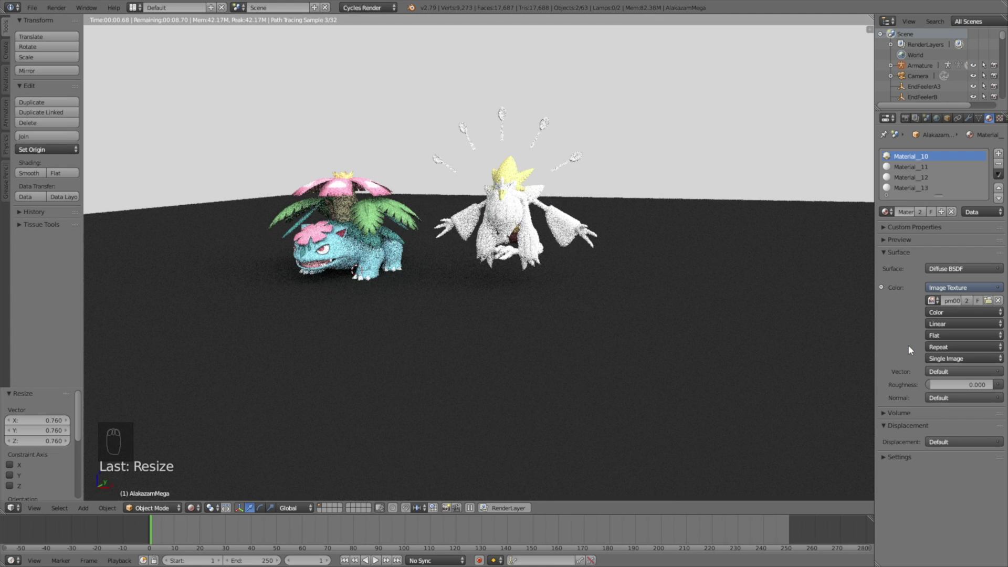
Give Material_11 a node-based image texture using pm0065_51_BodyB1.png
{"action": "left_click", "coordinate": [911, 167]}
{"action": "left_click", "coordinate": [925, 270]}
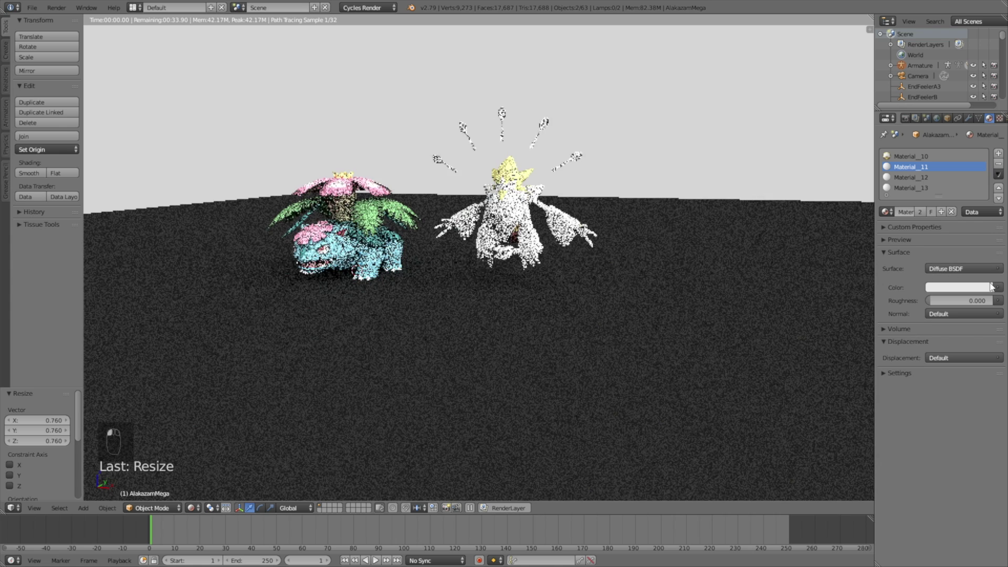
{"action": "left_click", "coordinate": [999, 288]}
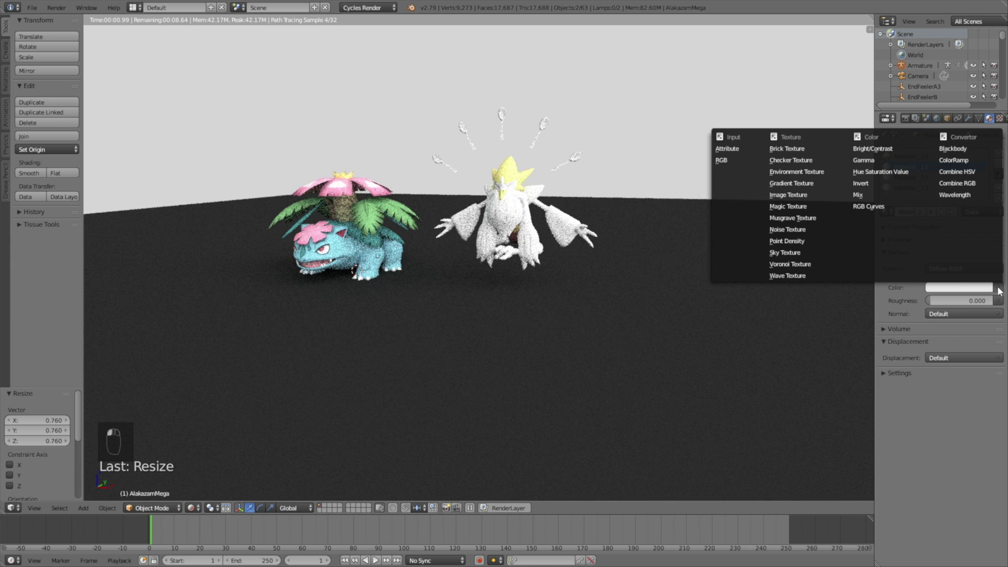
{"action": "left_click", "coordinate": [799, 195]}
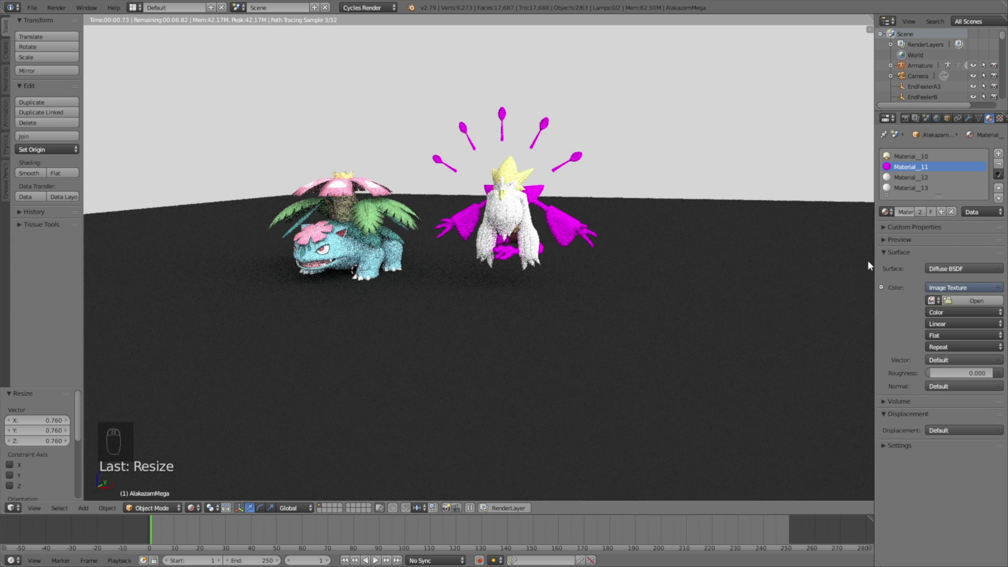
{"action": "left_click", "coordinate": [932, 301]}
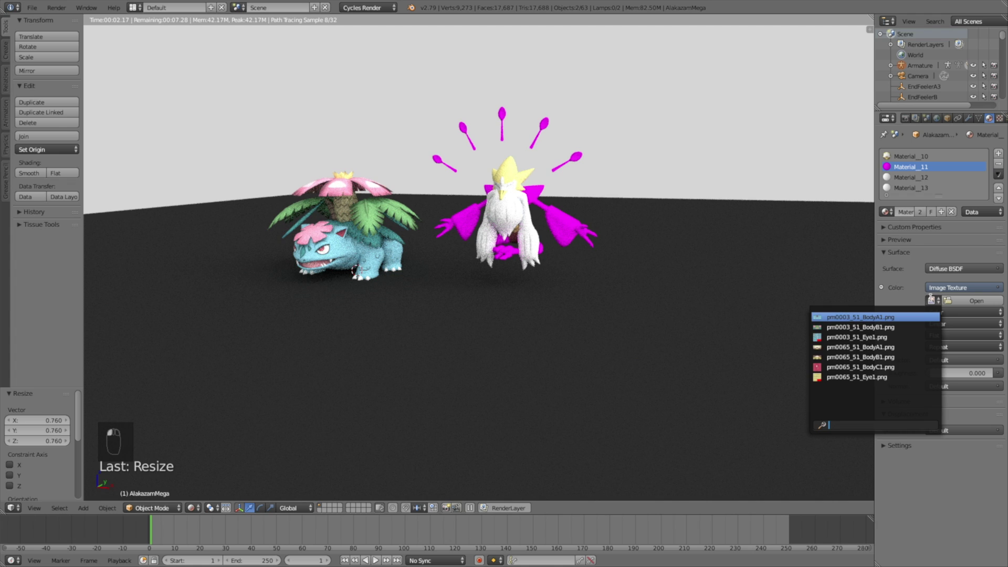
{"action": "left_click", "coordinate": [907, 357]}
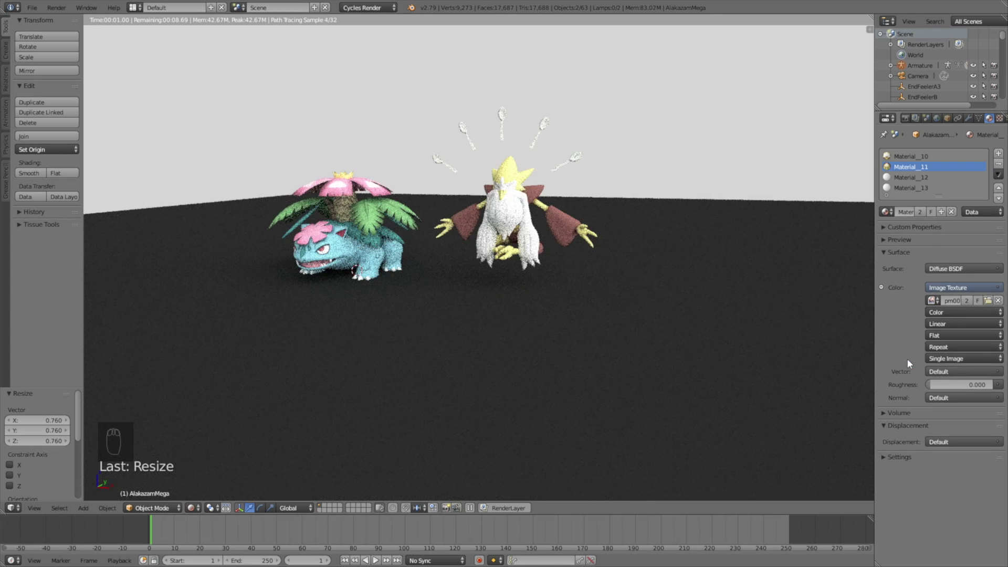
Give Material_12 a node-based image texture using pm0065_51_BodyC1.png
{"action": "left_click", "coordinate": [910, 178]}
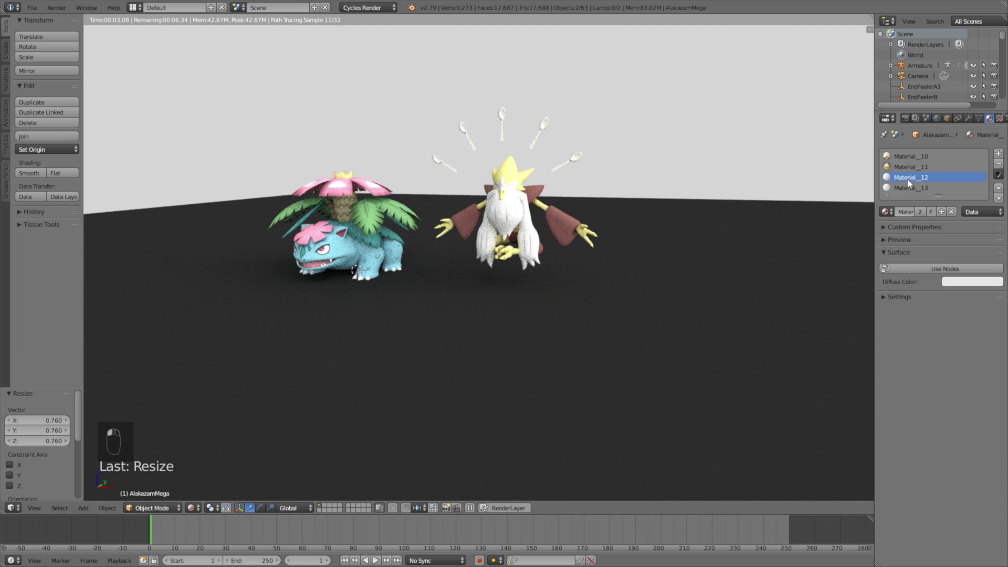
{"action": "left_click", "coordinate": [933, 269]}
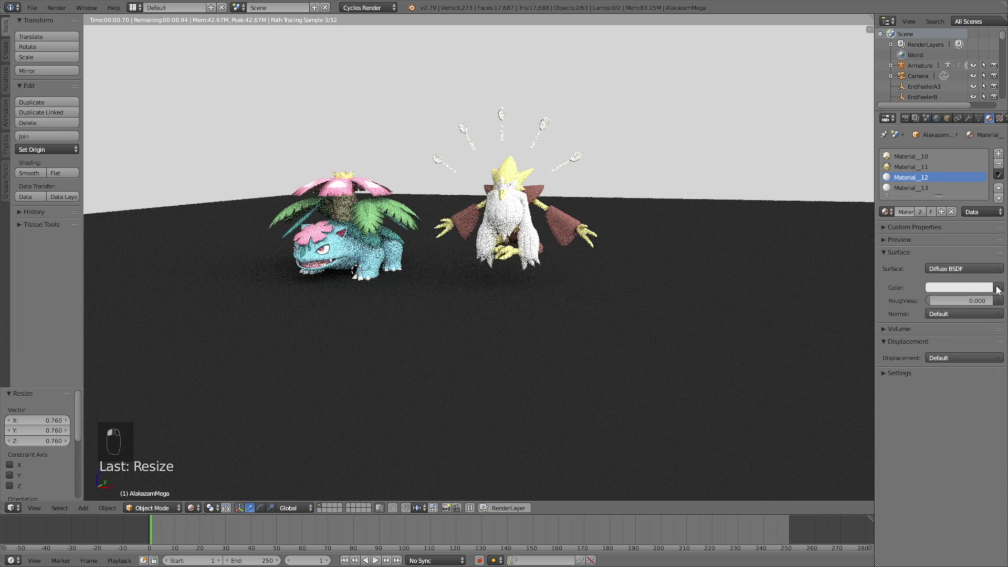
{"action": "left_click", "coordinate": [998, 287]}
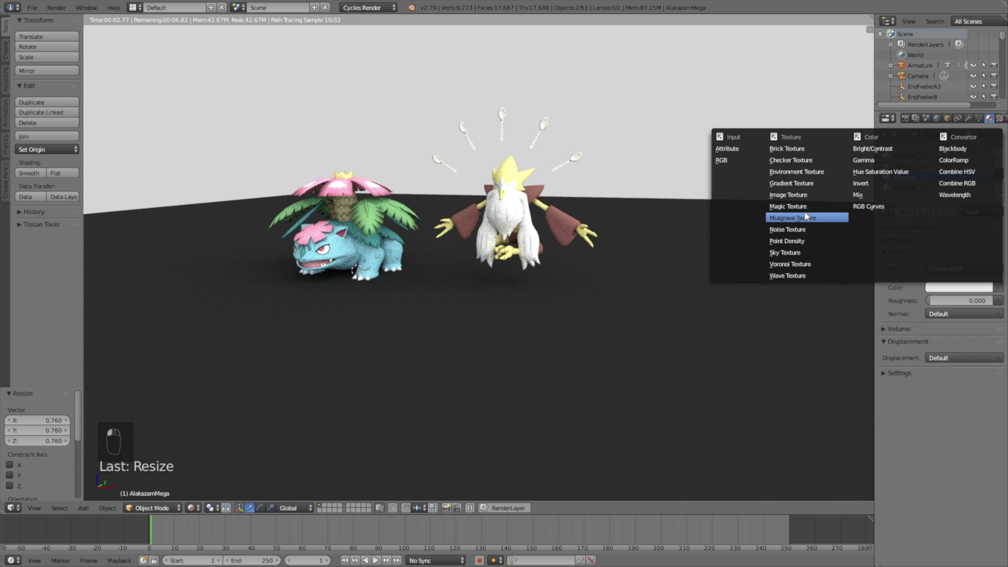
{"action": "left_click", "coordinate": [804, 194]}
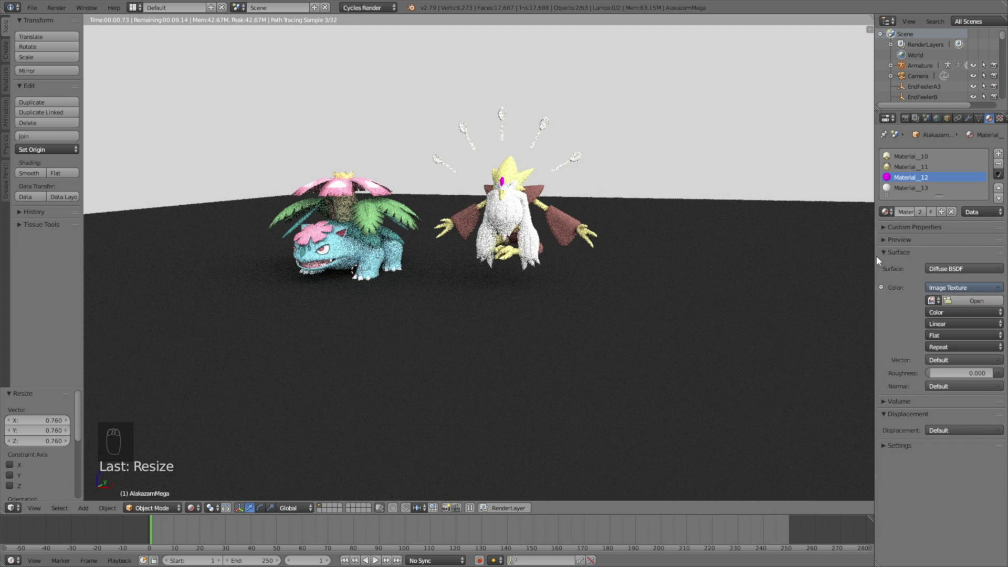
{"action": "left_click", "coordinate": [931, 300]}
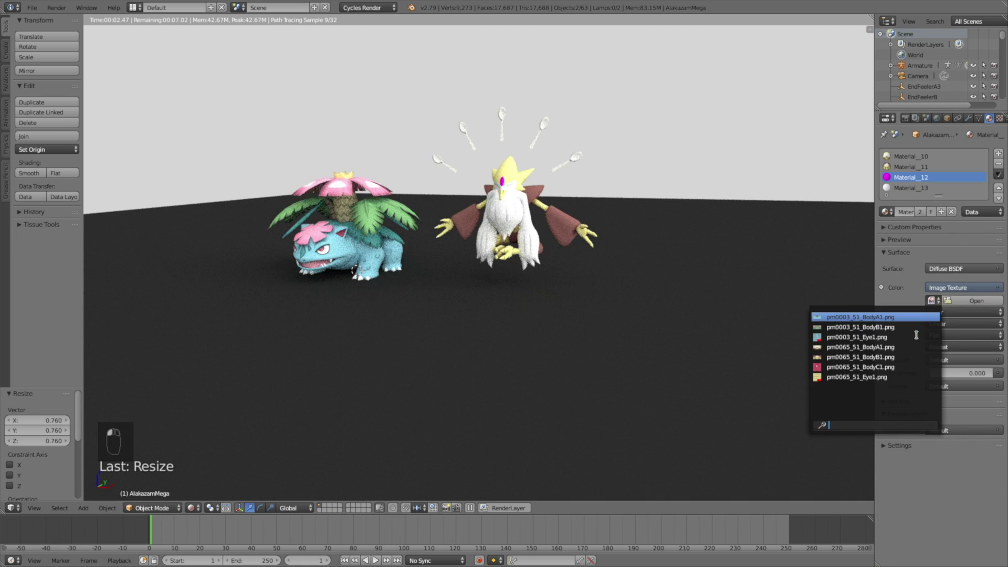
{"action": "left_click", "coordinate": [911, 363]}
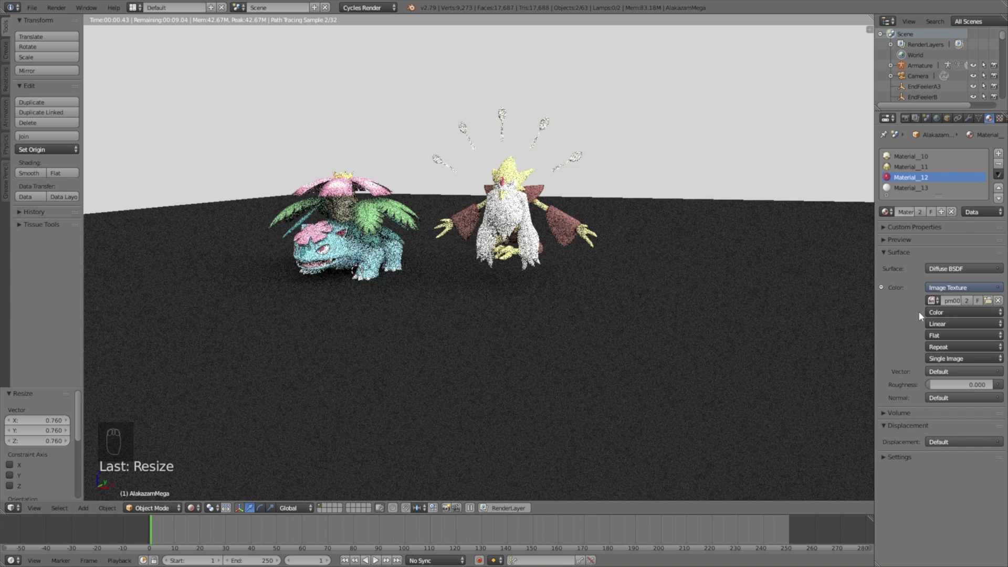
Set Material_13's colour to an image texture using pm0065_51_Eye1.png
{"action": "left_click", "coordinate": [910, 187]}
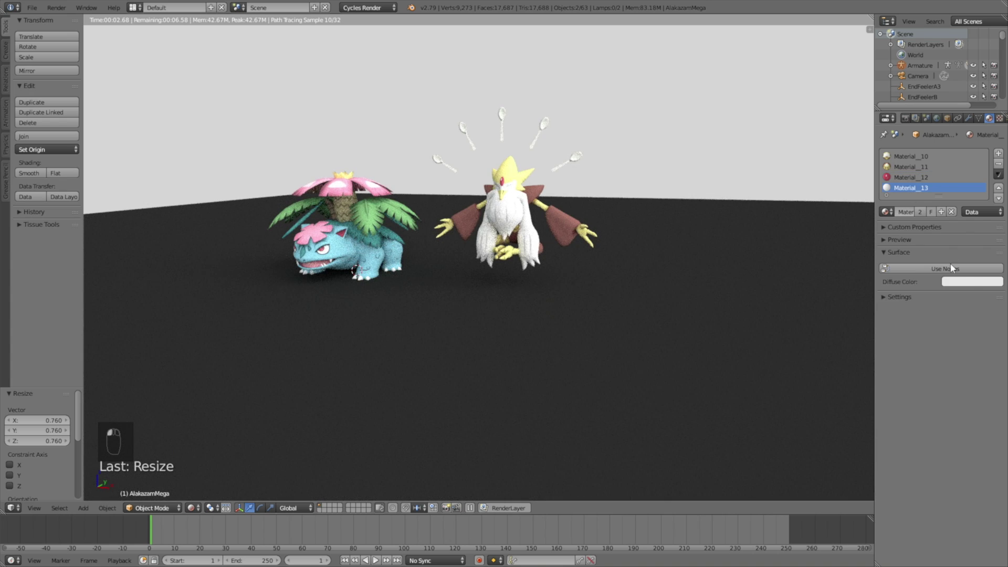
{"action": "left_click", "coordinate": [998, 288]}
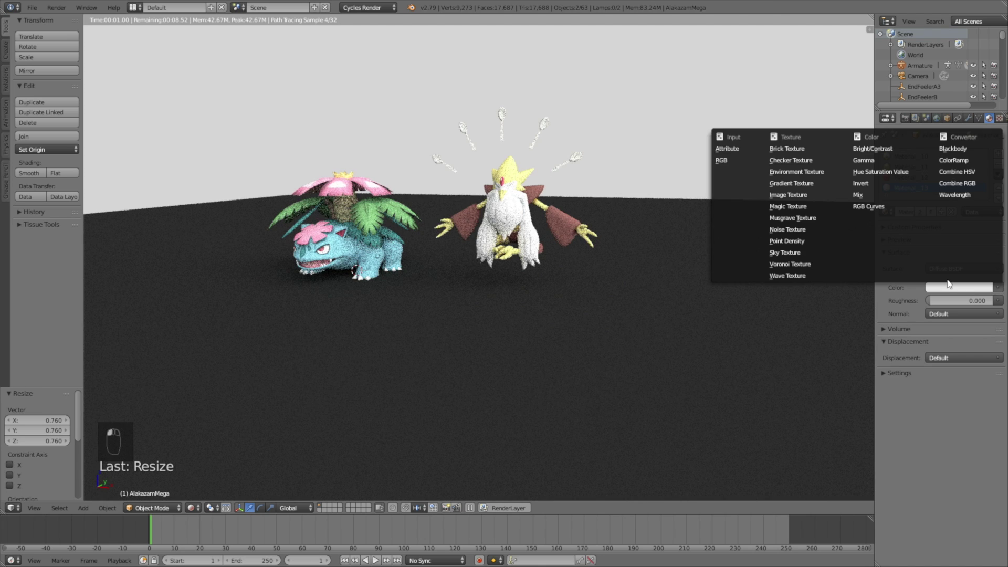
{"action": "left_click", "coordinate": [789, 195]}
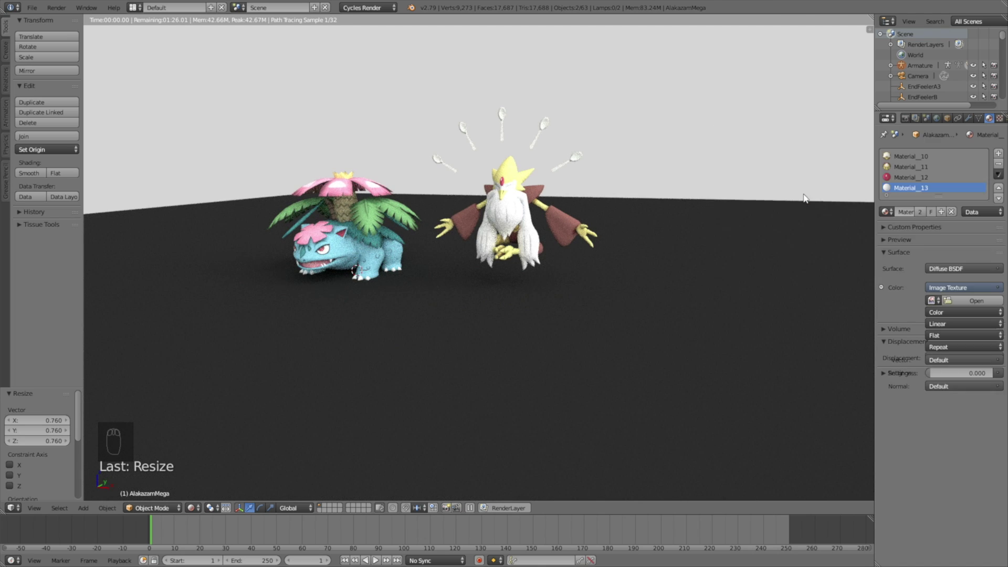
{"action": "left_click", "coordinate": [929, 303]}
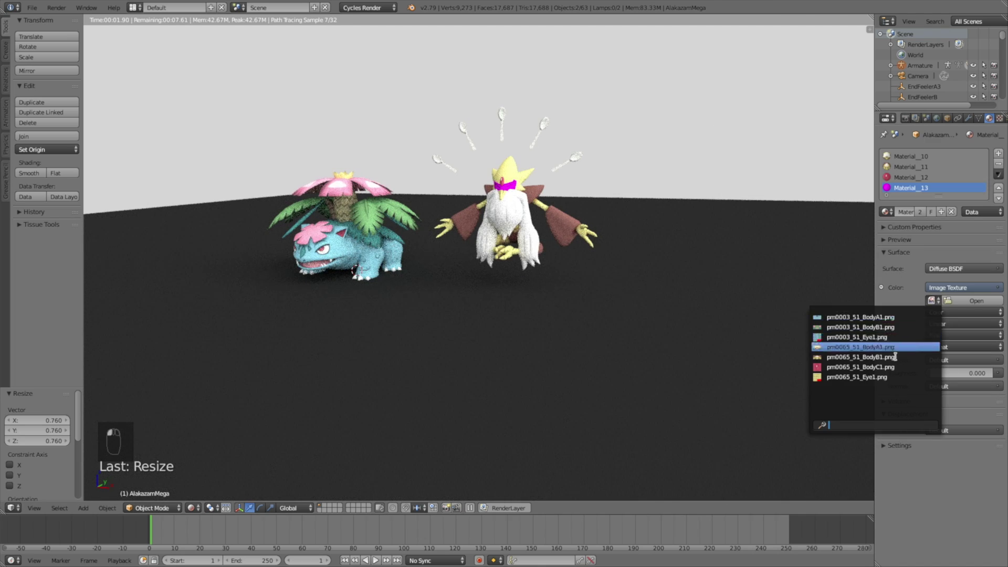
{"action": "left_click", "coordinate": [894, 377]}
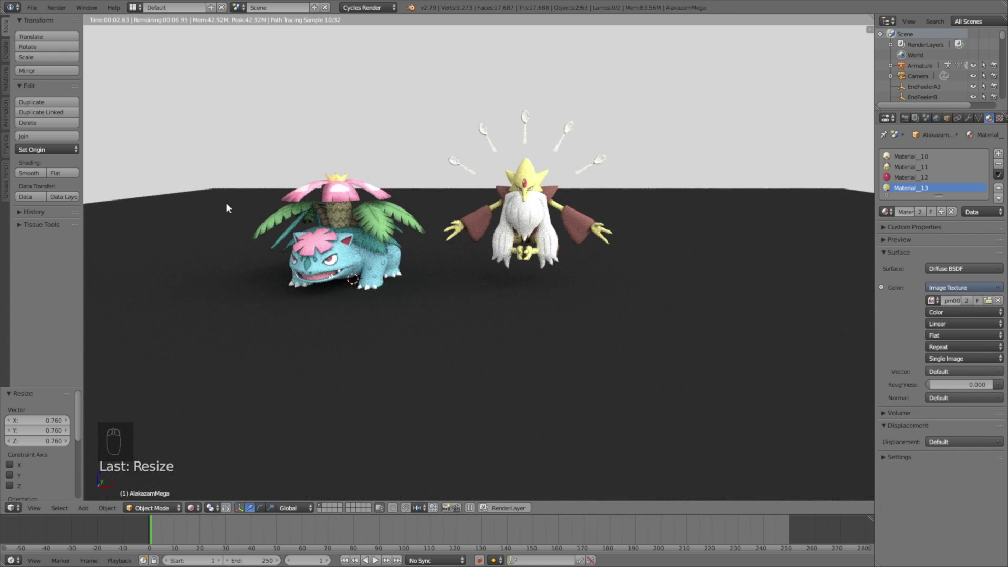
Import the Seadra.dae Collada model from the 117 Seadra folder
{"action": "left_click", "coordinate": [32, 8]}
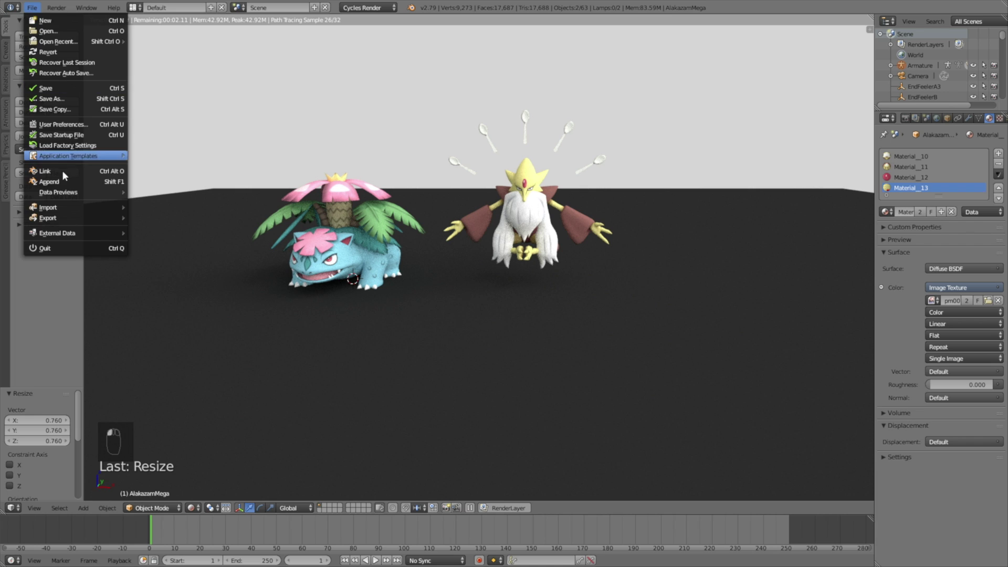
{"action": "mouse_move", "coordinate": [102, 204]}
{"action": "left_click", "coordinate": [158, 207]}
{"action": "left_click", "coordinate": [137, 61]}
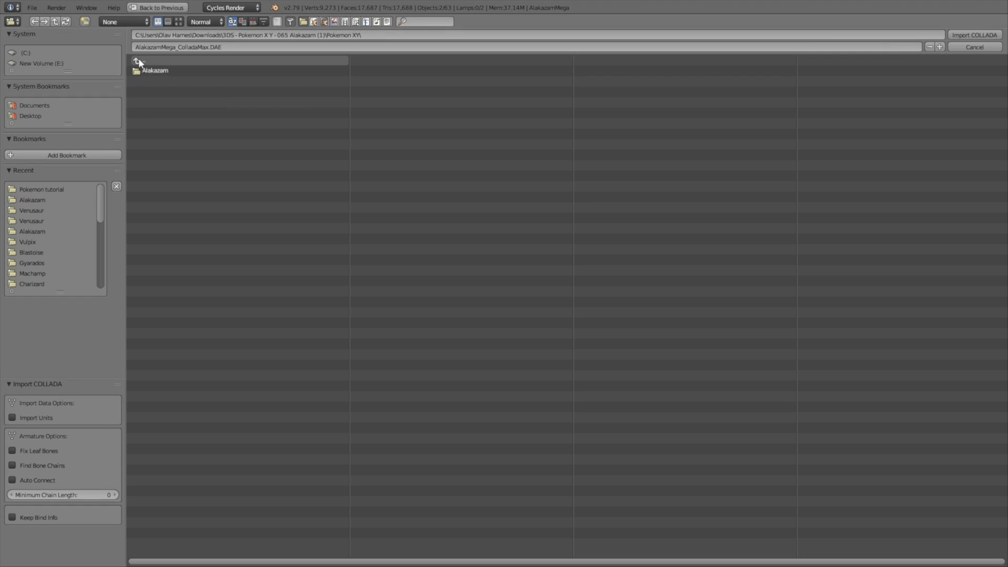
{"action": "left_click", "coordinate": [137, 61]}
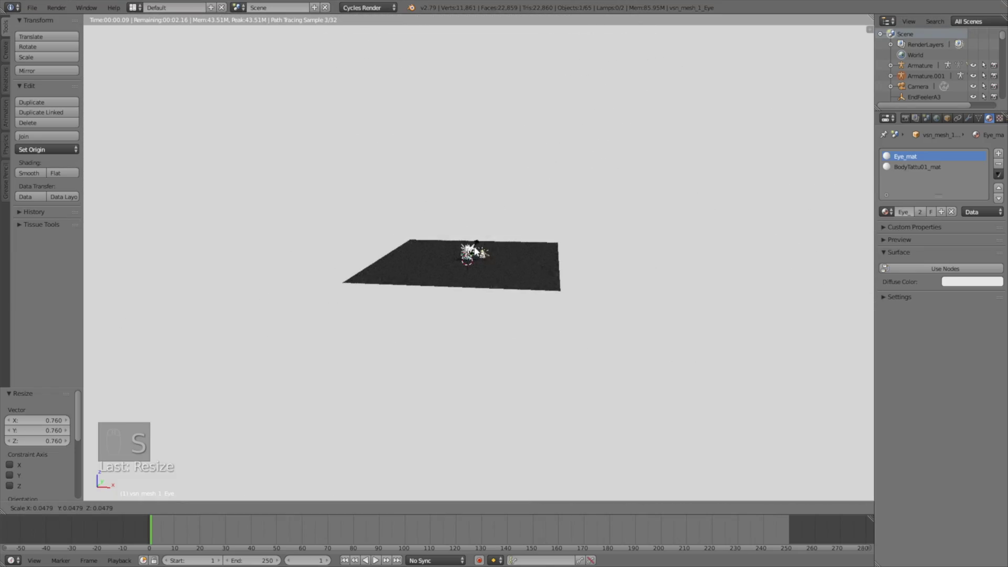
Scale Seadra down and place it on the floor left of Mega Venusaur
{"action": "left_click", "coordinate": [527, 228]}
{"action": "scroll", "coordinate": [527, 228], "scroll_direction": "up", "scroll_amount": 10}
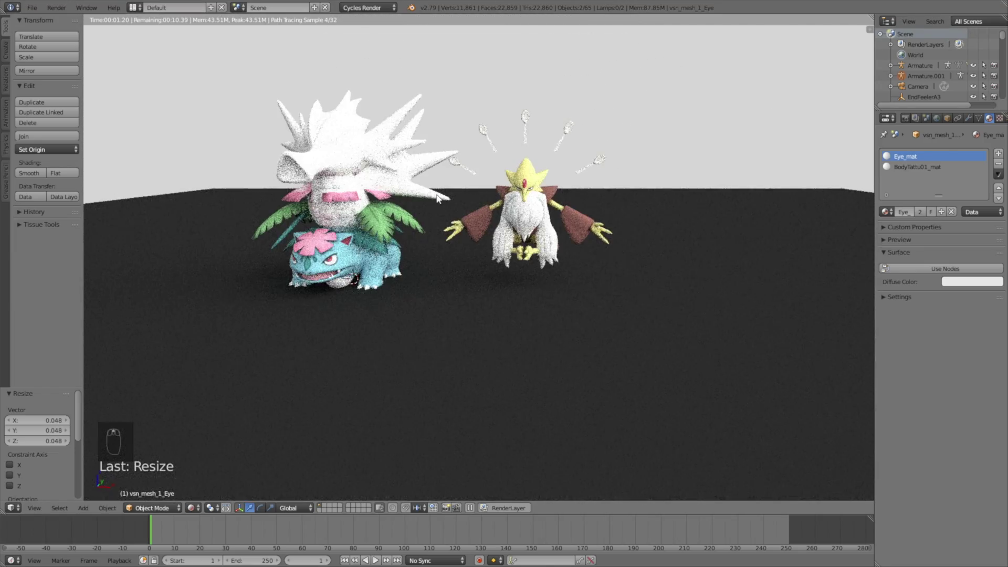
{"action": "key", "text": "g"}
{"action": "left_click", "coordinate": [282, 165]}
{"action": "key", "text": "s"}
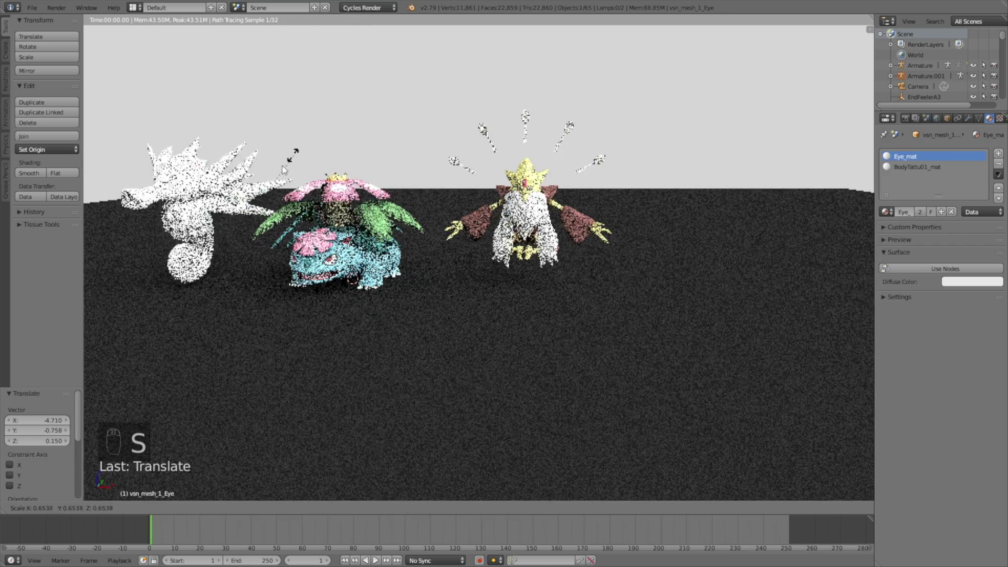
{"action": "left_click", "coordinate": [295, 180]}
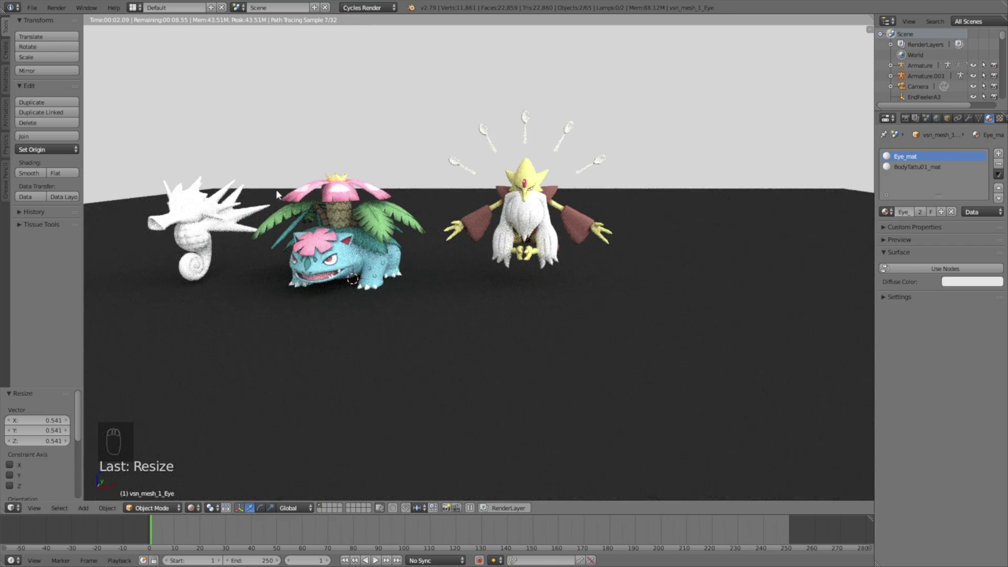
{"action": "key", "text": "s"}
{"action": "left_click", "coordinate": [285, 183]}
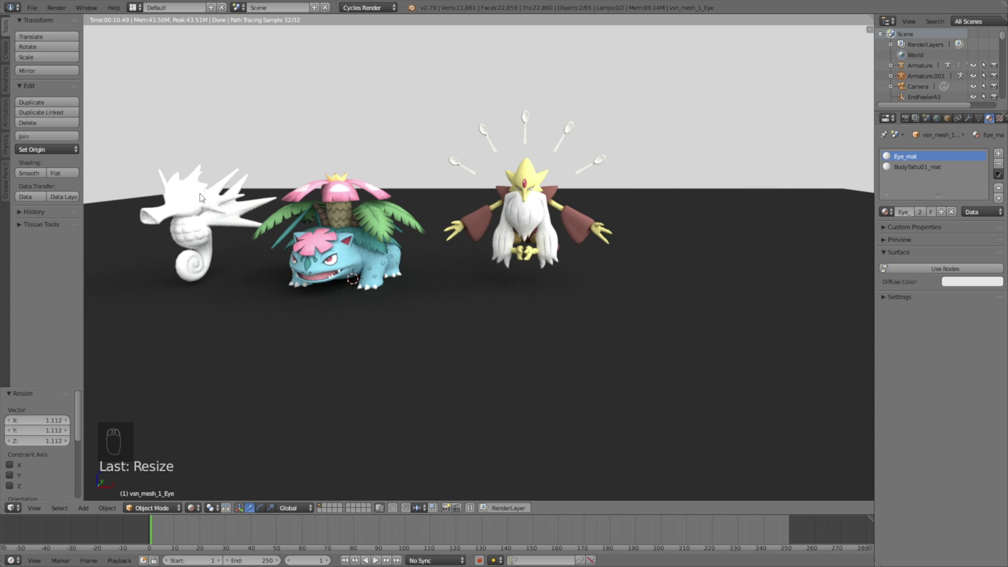
Give Eye_mat node-based shading with its colour from the eye image texture
{"action": "left_click", "coordinate": [945, 268]}
{"action": "left_click", "coordinate": [963, 287]}
{"action": "left_click", "coordinate": [811, 199]}
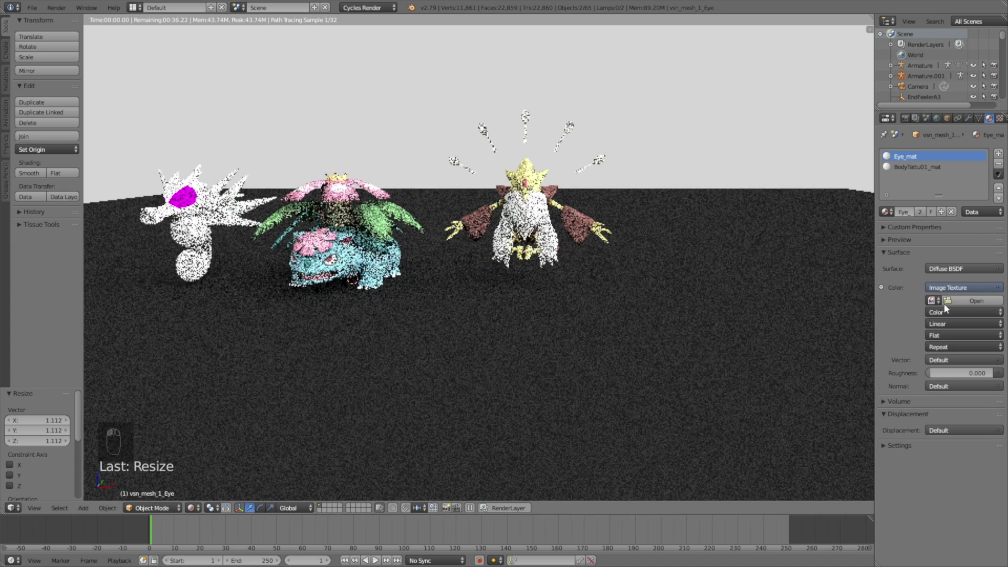
{"action": "left_click", "coordinate": [933, 300]}
{"action": "left_click", "coordinate": [874, 389]}
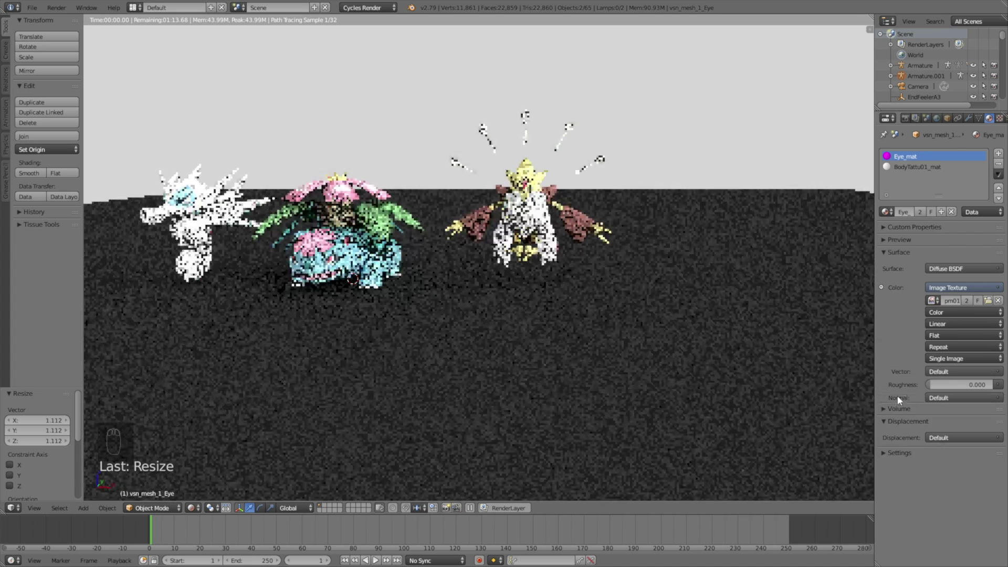
{"action": "key", "text": "ctrl+z"}
{"action": "key", "text": "ctrl+z"}
Texture BodyTattu01_mat with pm0117_00_Body1.png, then return the viewport to solid shading
{"action": "left_click", "coordinate": [882, 287]}
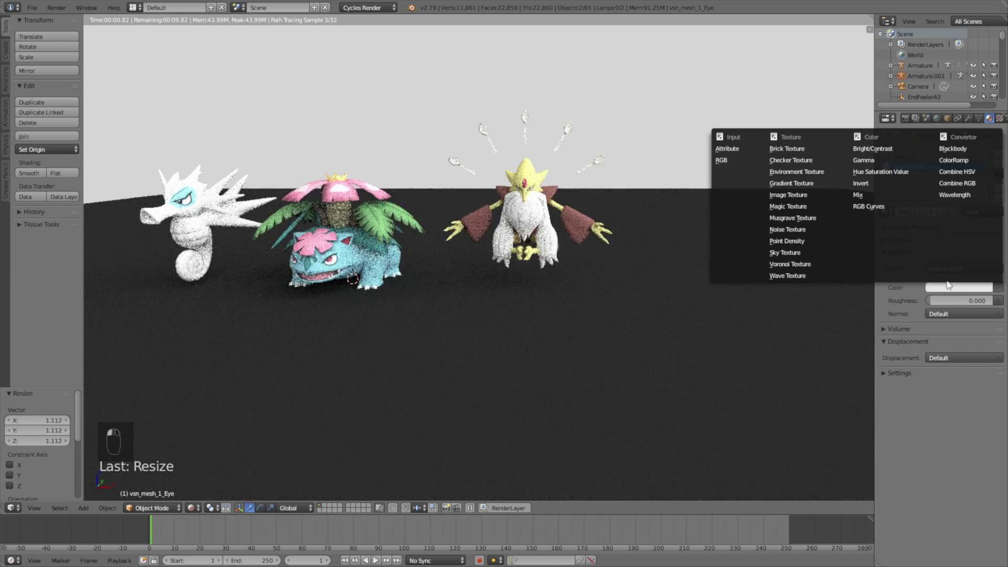
{"action": "left_click", "coordinate": [793, 195]}
{"action": "left_click", "coordinate": [932, 300]}
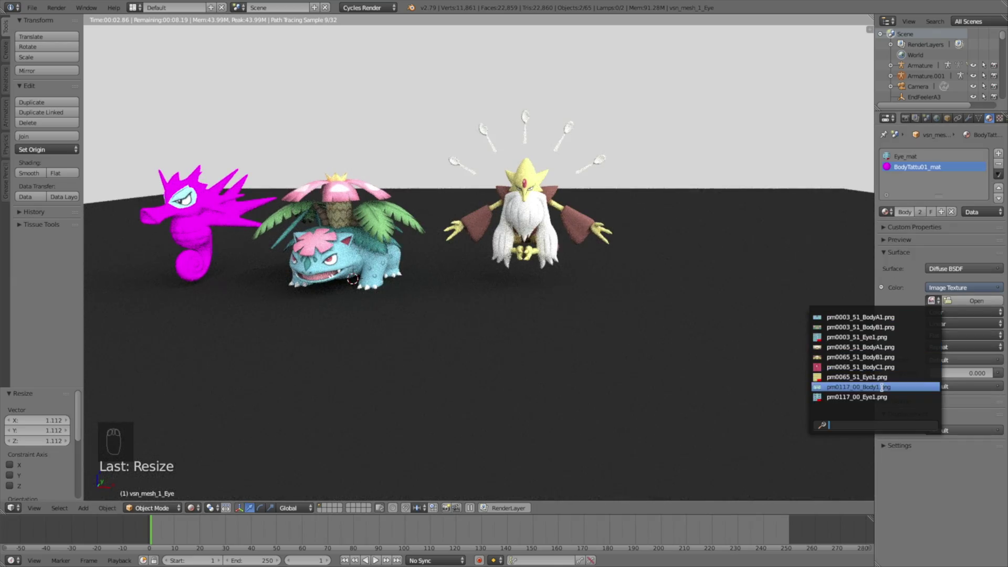
{"action": "left_click", "coordinate": [875, 386]}
{"action": "middle_click_drag", "start_coordinate": [463, 282], "coordinate": [404, 282]}
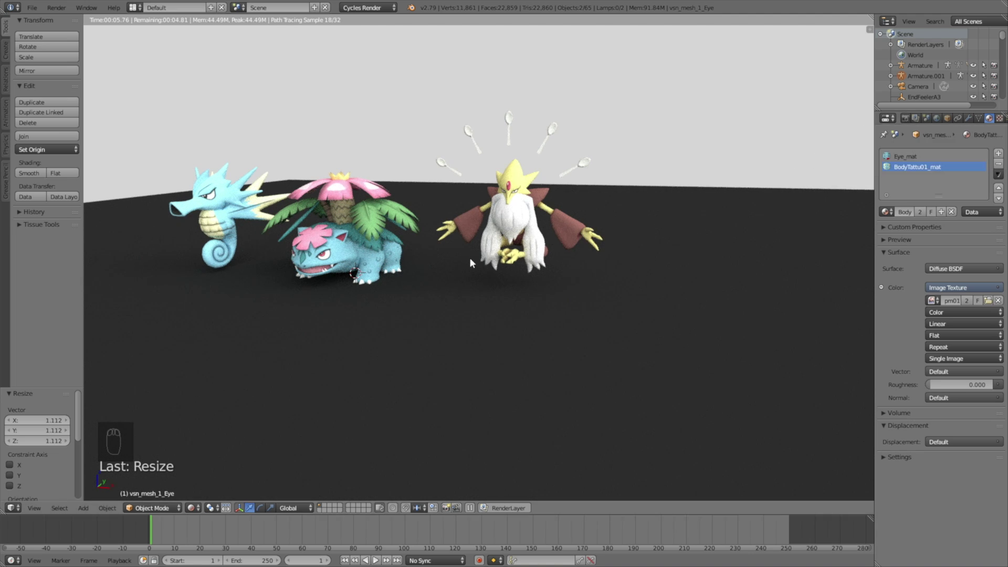
{"action": "key", "text": "shift+z"}
{"action": "scroll", "coordinate": [436, 216], "scroll_direction": "down", "scroll_amount": 3}
Select the floor plane's back and left edges in Edit Mode edge select
{"action": "left_click", "coordinate": [436, 215]}
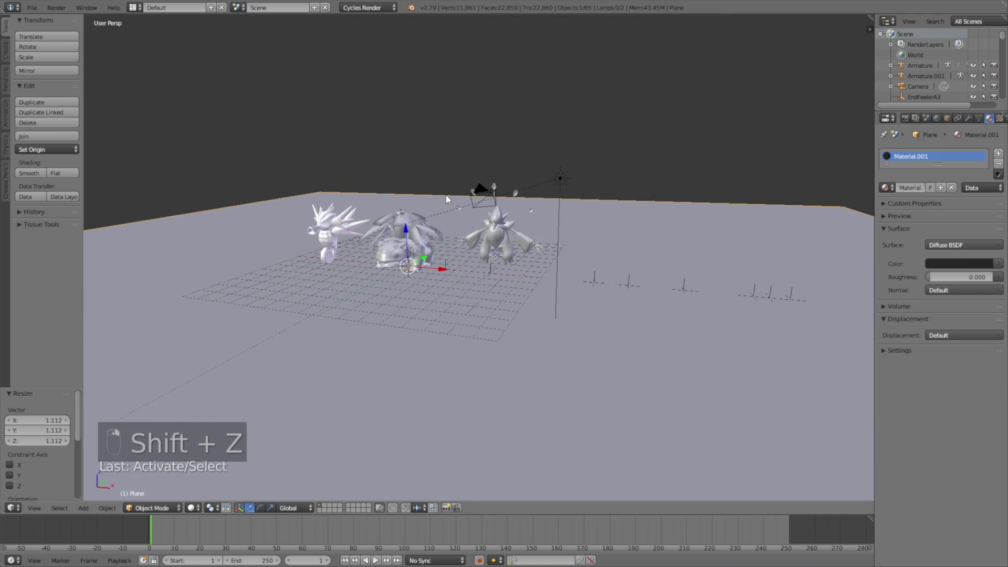
{"action": "left_click", "coordinate": [147, 508]}
{"action": "left_click", "coordinate": [150, 483]}
{"action": "left_click", "coordinate": [310, 507]}
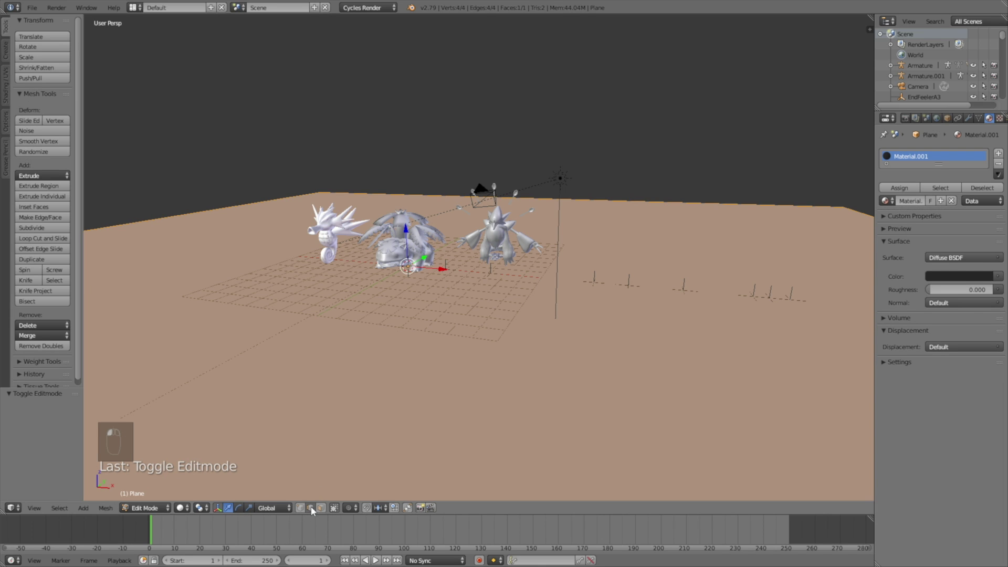
{"action": "right_click", "coordinate": [421, 195]}
{"action": "right_click", "coordinate": [355, 197], "text": "shift"}
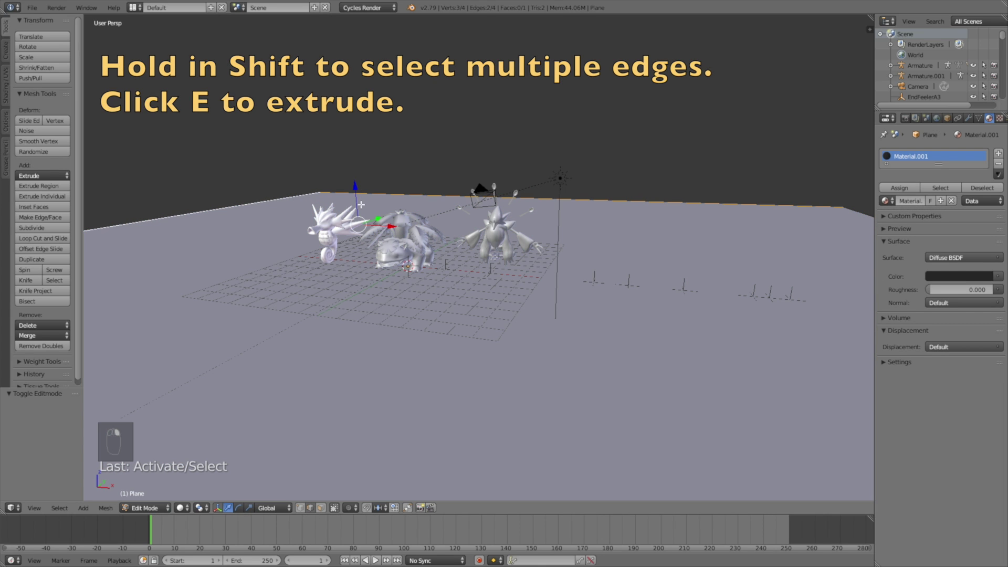
Extrude the two edges upward into walls and return to Object Mode
{"action": "key", "text": "e"}
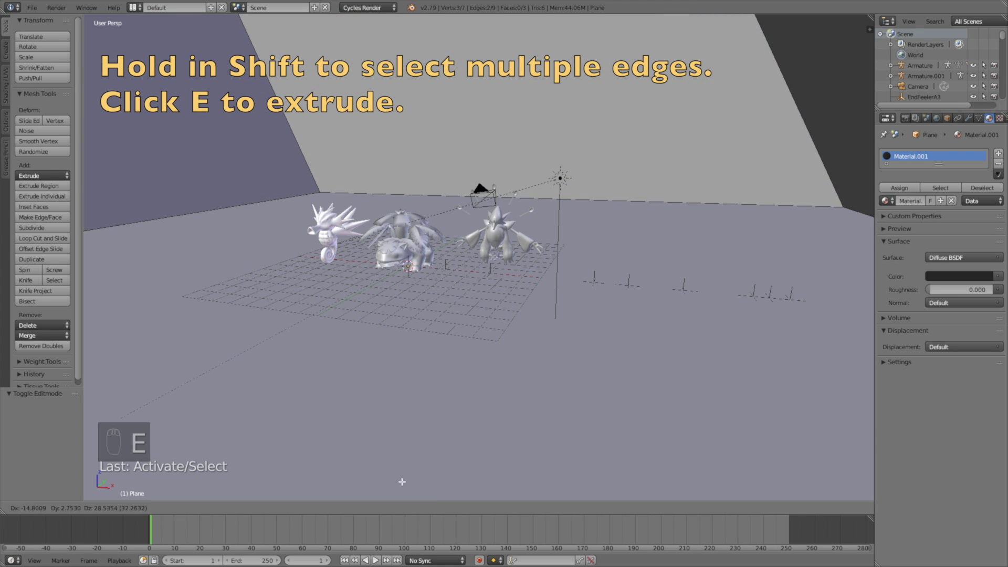
{"action": "left_click", "coordinate": [374, 340]}
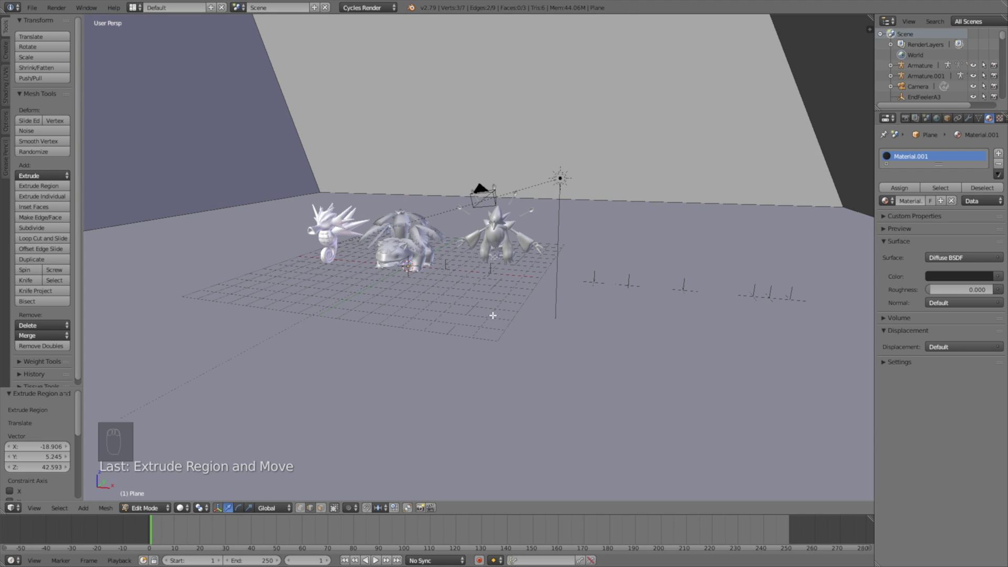
{"action": "left_click", "coordinate": [144, 508]}
{"action": "left_click", "coordinate": [139, 493]}
Through the camera view, fly the camera forward with Shift+F to frame all three Pokémon
{"action": "key", "text": "KP_0"}
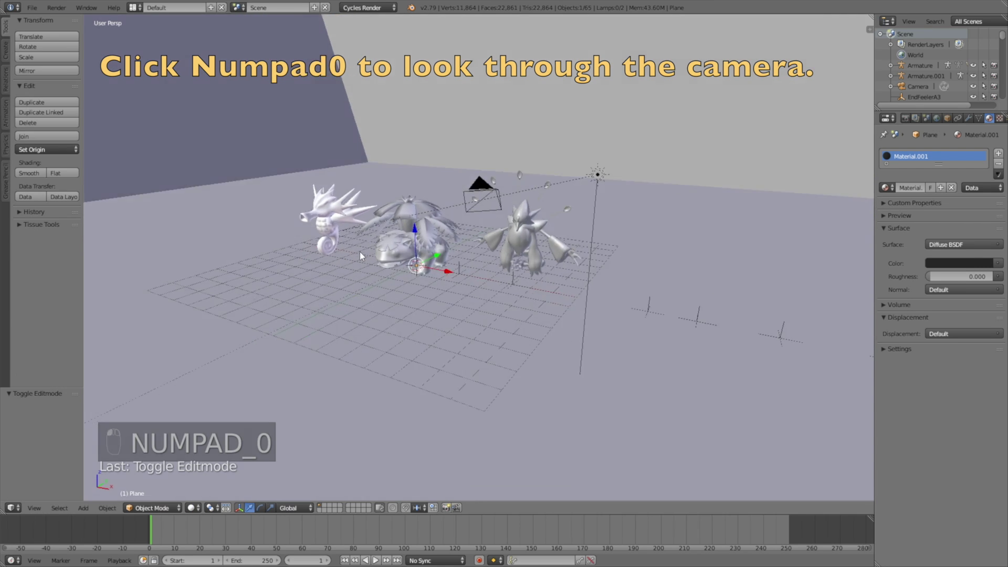
{"action": "right_click", "coordinate": [528, 144]}
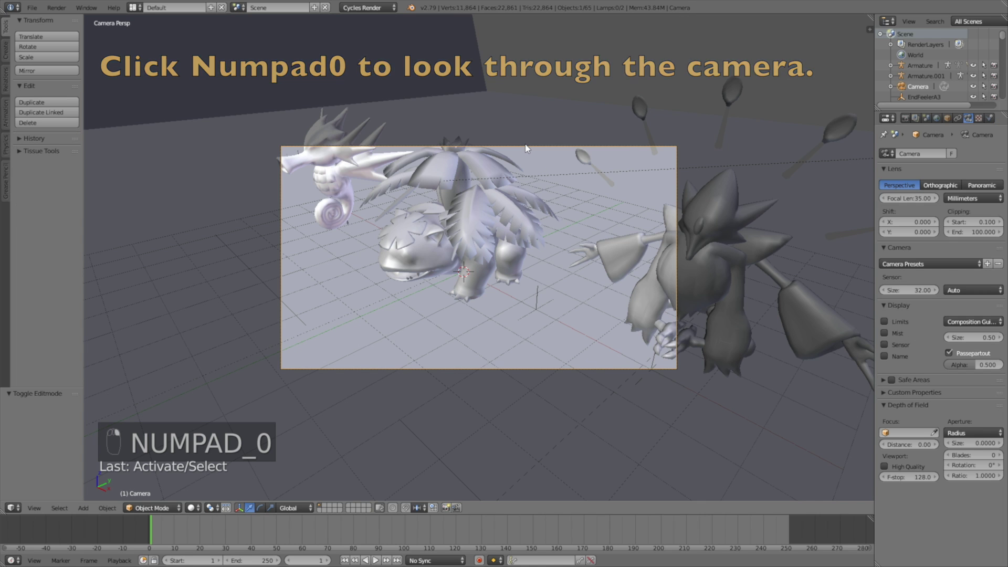
{"action": "key", "text": "shift+f"}
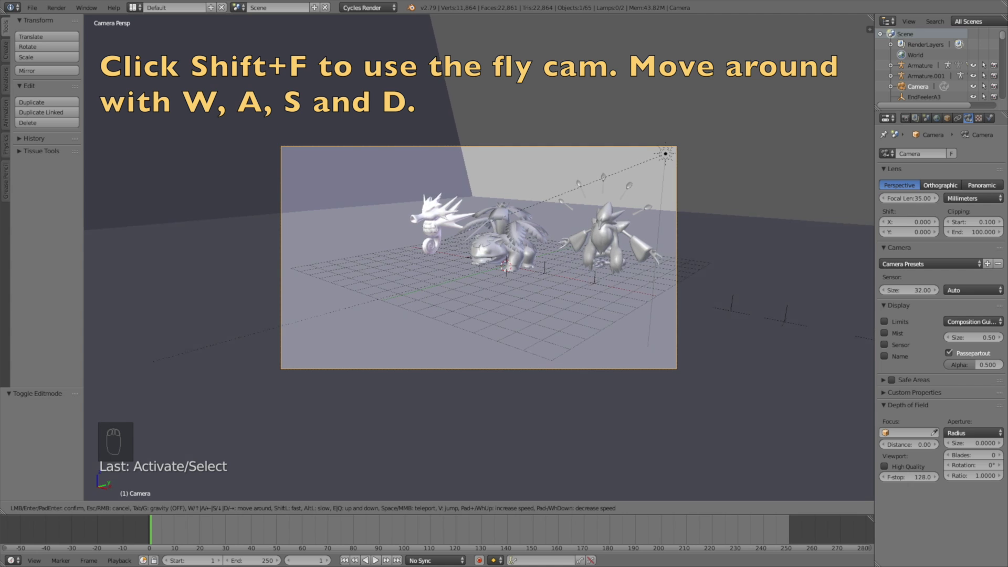
{"action": "key", "text": "w"}
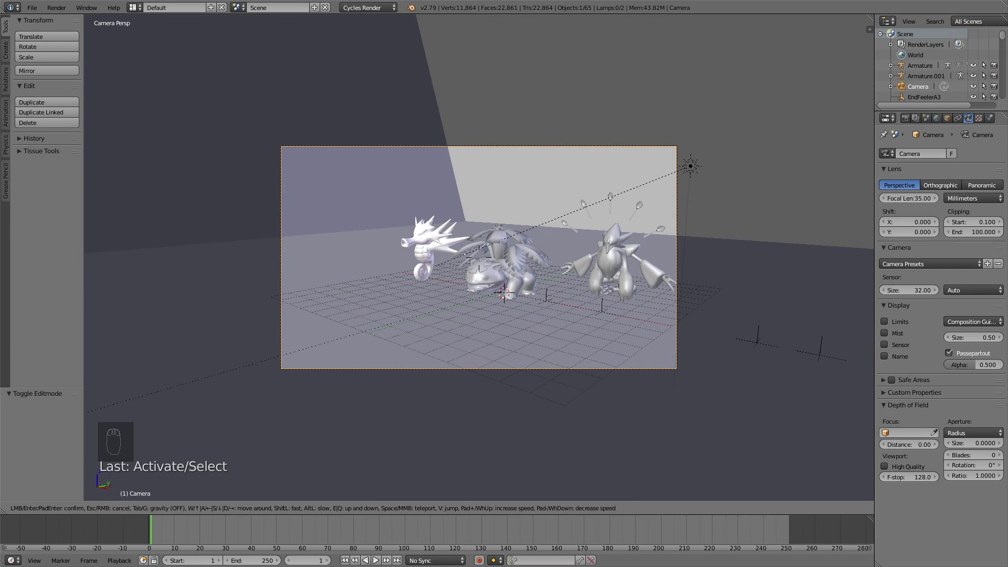
{"action": "key", "text": "Return"}
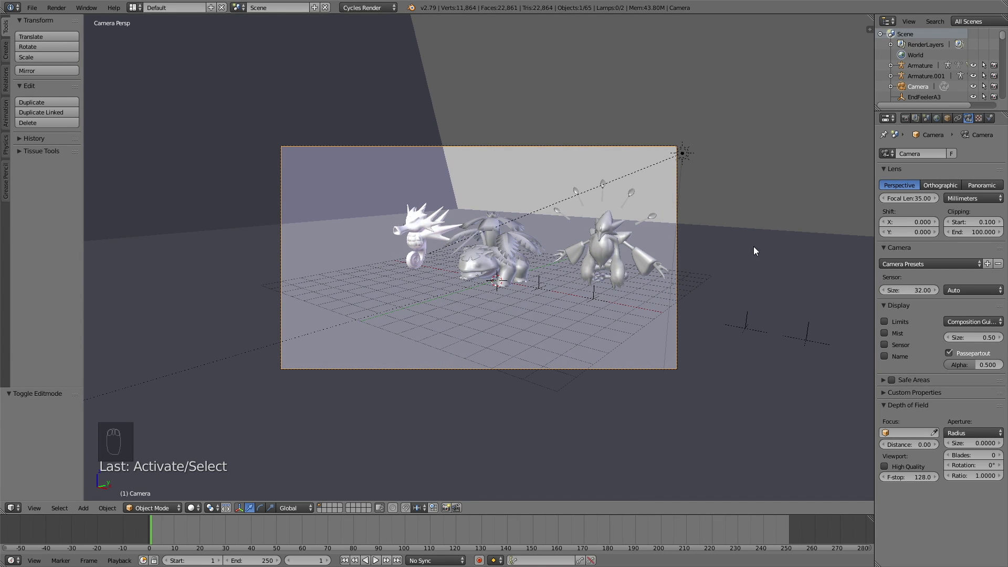
{"action": "key", "text": "shift+f"}
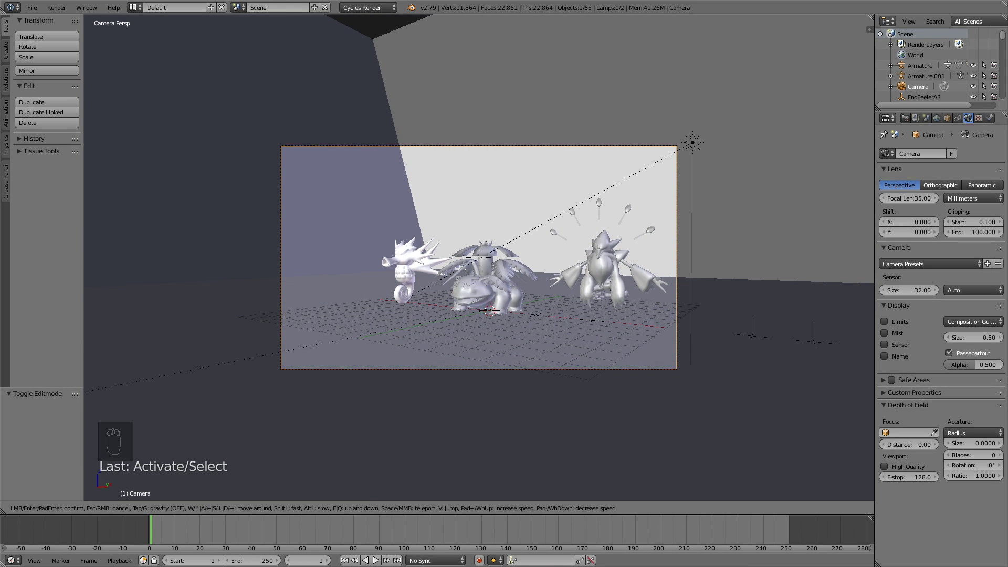
{"action": "key", "text": "Return"}
Raise the render resolution to 100% and set the render device to GPU Compute
{"action": "left_click", "coordinate": [905, 118]}
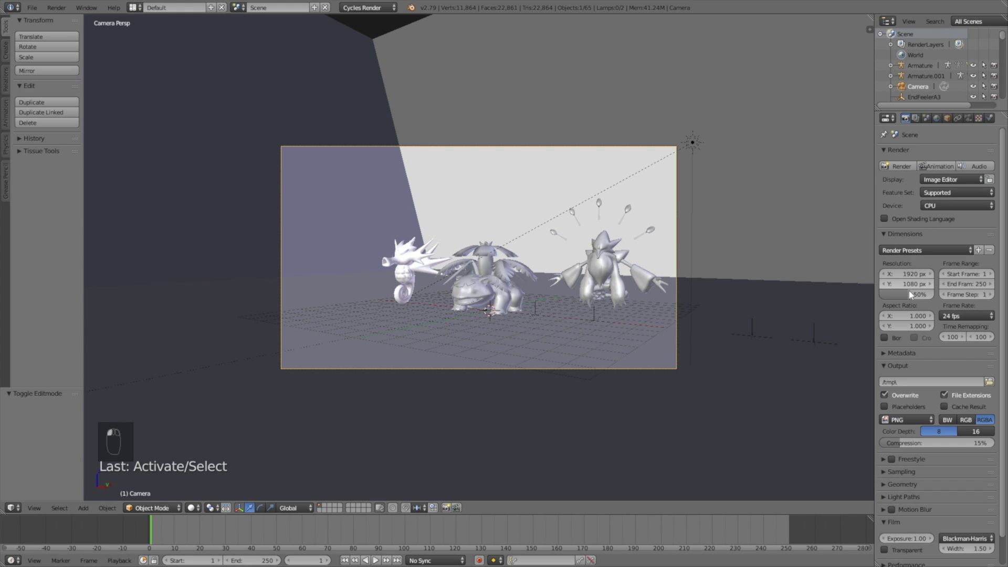
{"action": "left_click_drag", "start_coordinate": [909, 293], "coordinate": [941, 295]}
{"action": "left_click", "coordinate": [936, 208]}
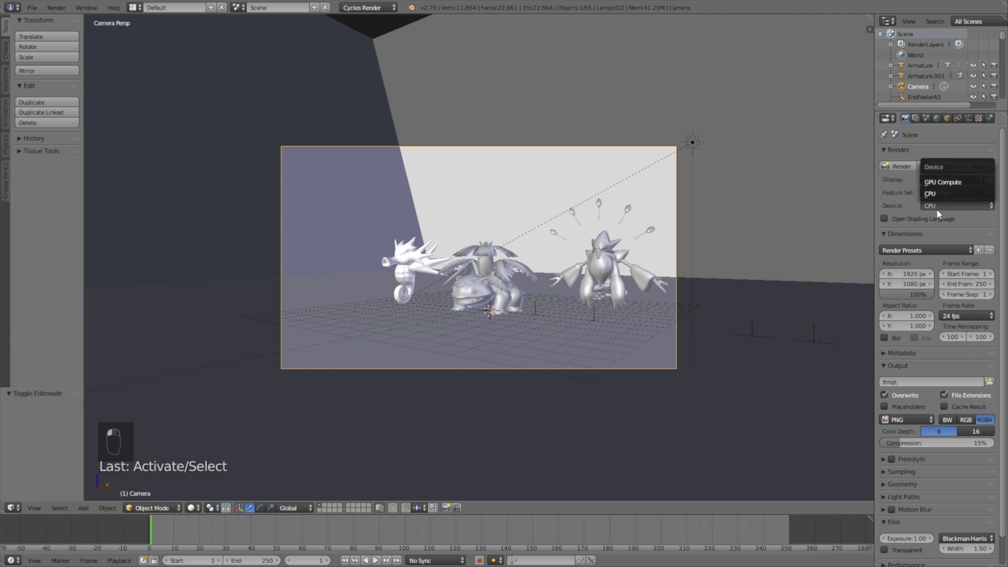
{"action": "left_click", "coordinate": [940, 180]}
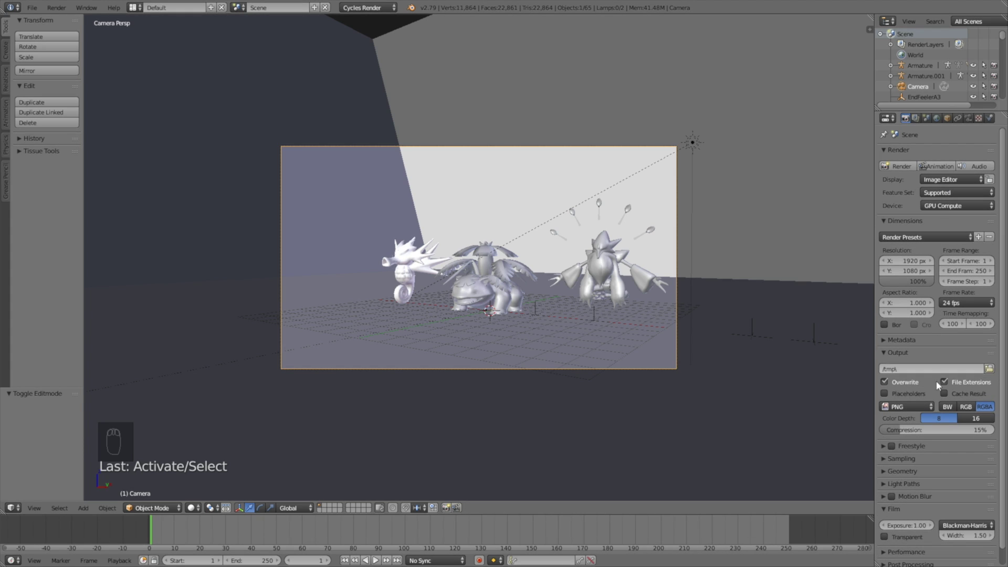
Set the Cycles render samples to 300 in the Sampling settings
{"action": "scroll", "coordinate": [923, 423], "scroll_direction": "down", "scroll_amount": 1}
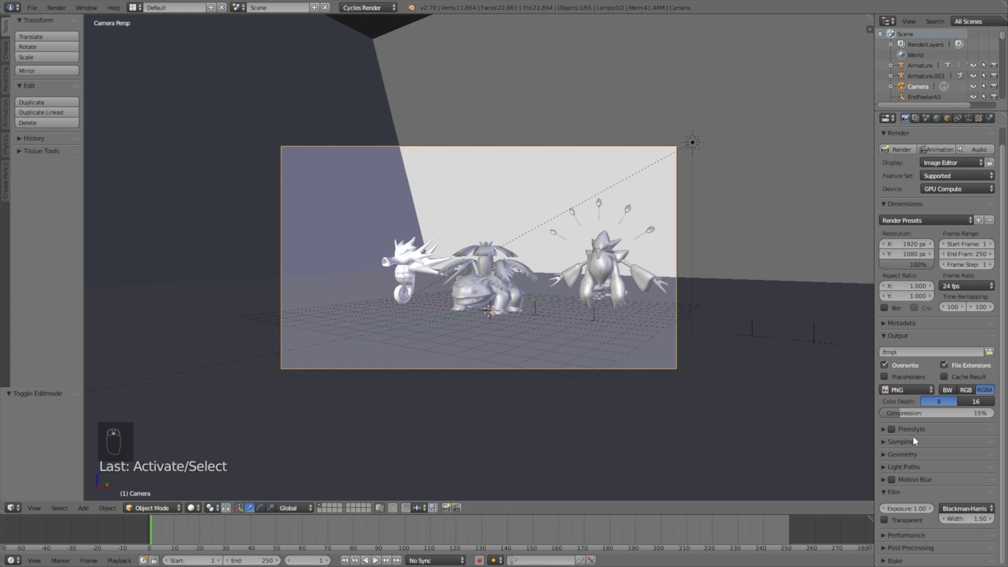
{"action": "left_click", "coordinate": [915, 442]}
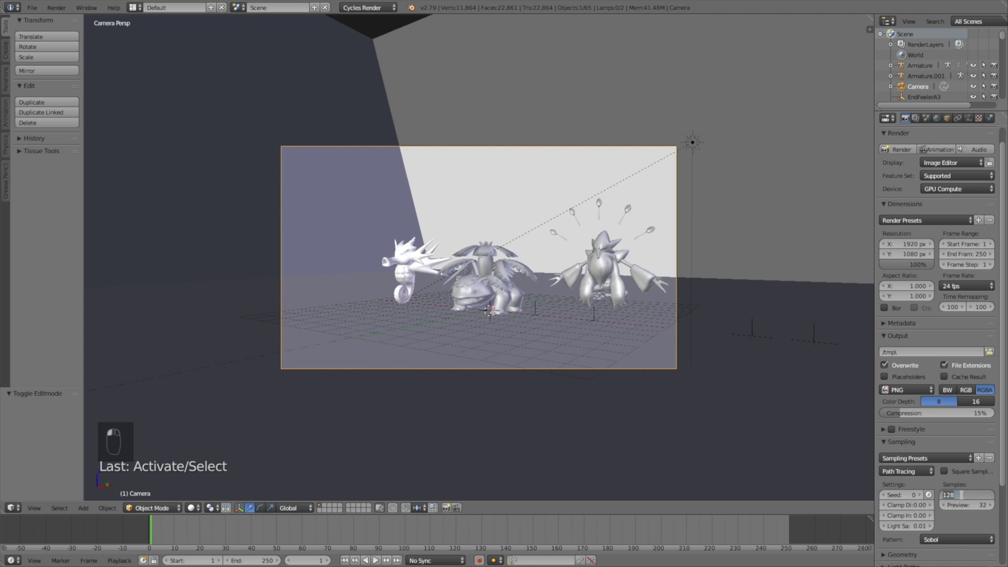
{"action": "type", "text": "0"}
{"action": "key", "text": "BackSpace"}
{"action": "key", "text": "BackSpace"}
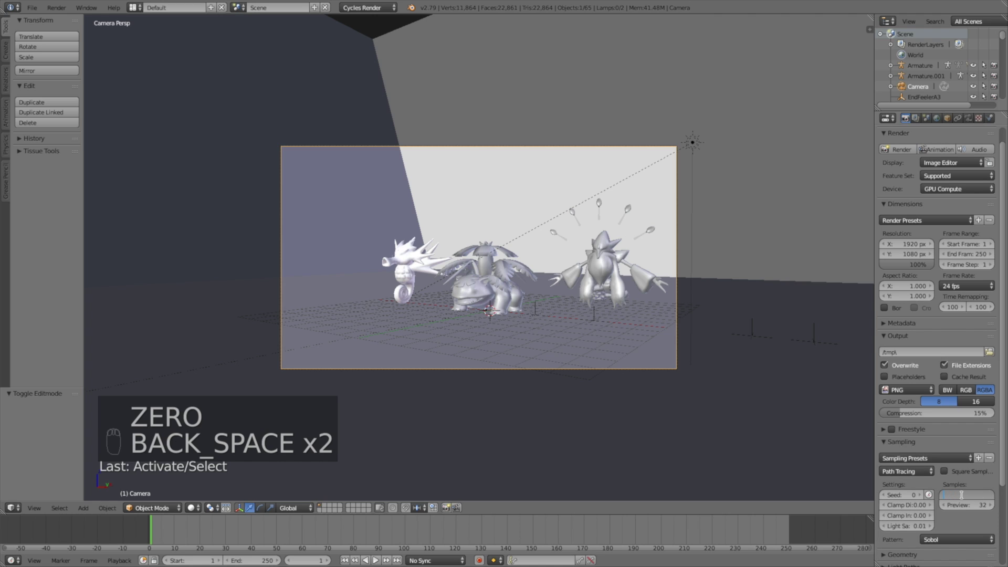
{"action": "type", "text": "00"}
{"action": "key", "text": "Return"}
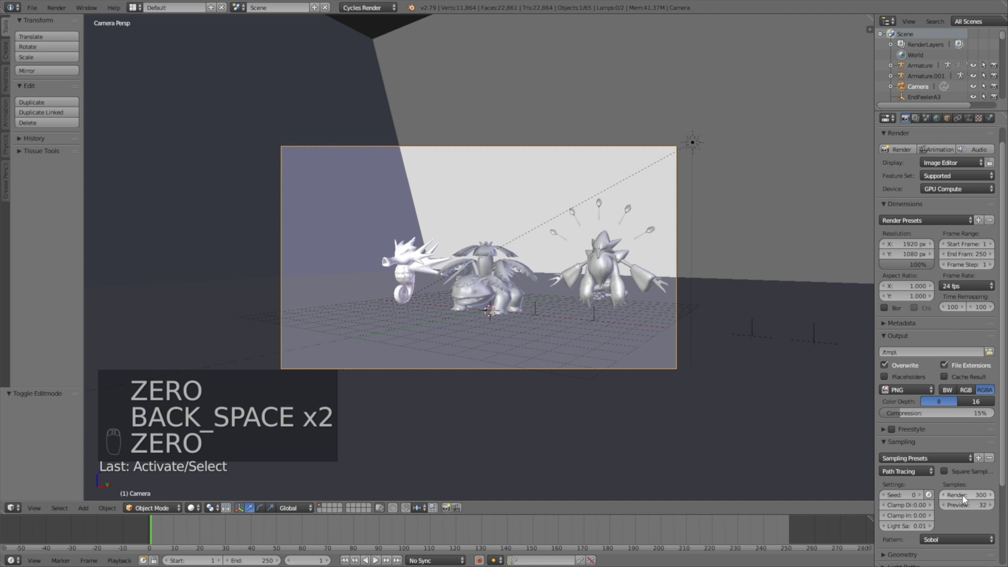
Set the render tile width to 500 and preview the scene with rendered shading
{"action": "scroll", "coordinate": [962, 495], "scroll_direction": "down", "scroll_amount": 5}
{"action": "scroll", "coordinate": [901, 532], "scroll_direction": "down", "scroll_amount": 5}
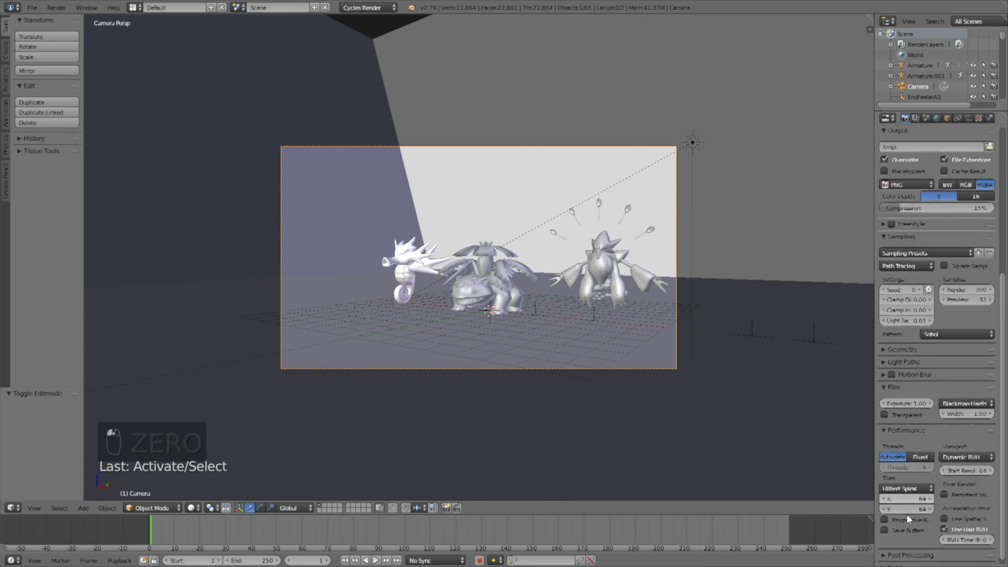
{"action": "left_click", "coordinate": [907, 490]}
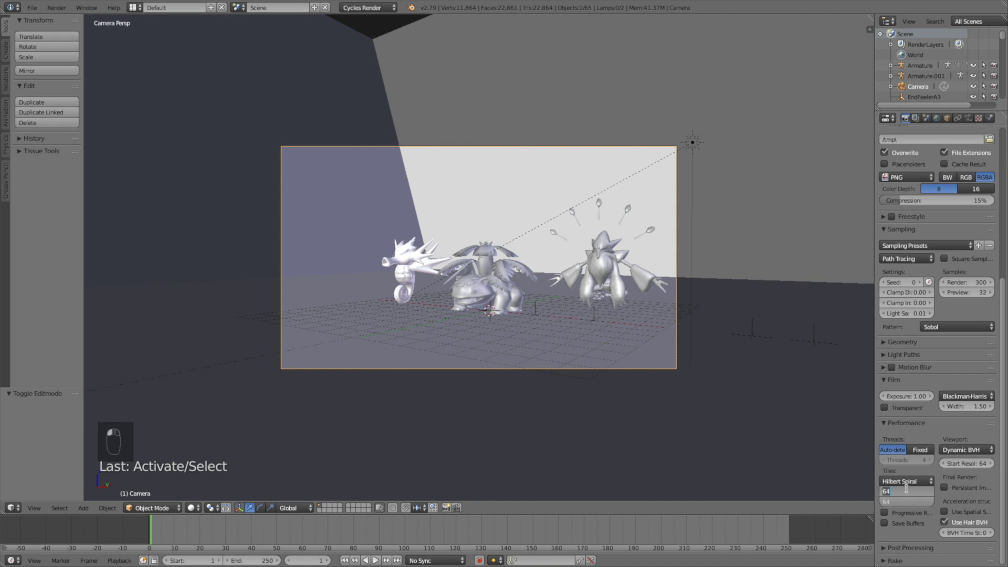
{"action": "type", "text": "500"}
{"action": "scroll", "coordinate": [924, 474], "scroll_direction": "up", "scroll_amount": 10}
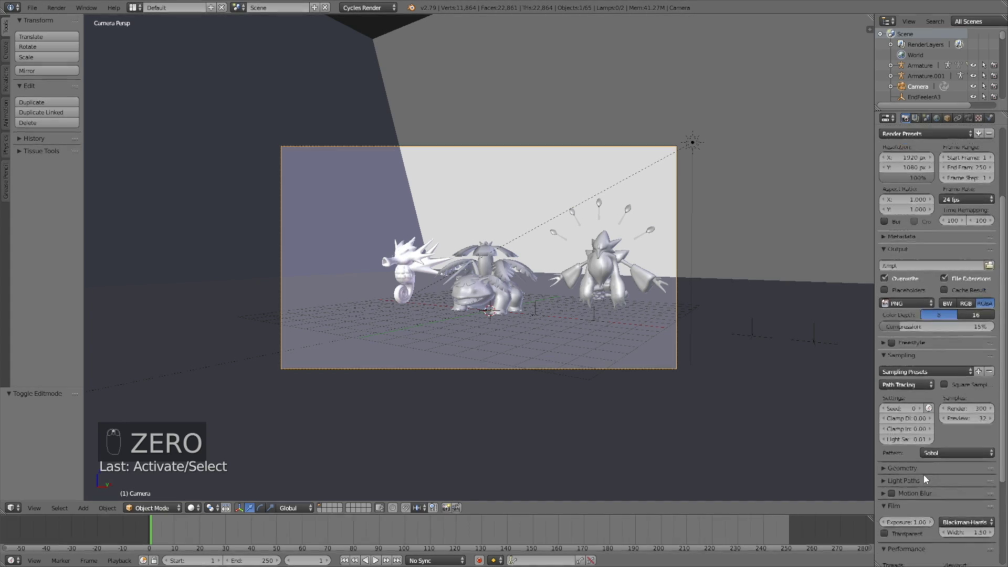
{"action": "key", "text": "shift+z"}
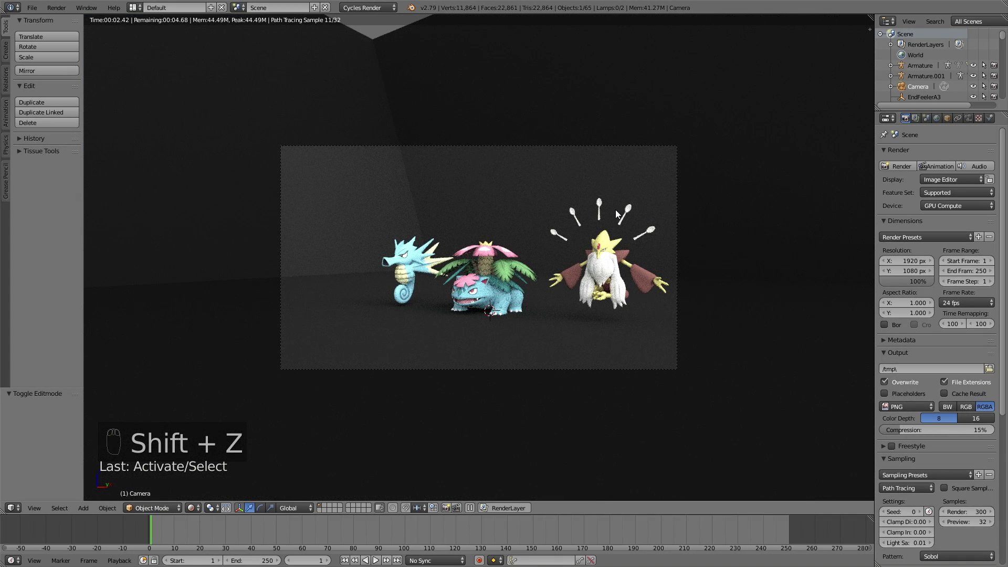
Return the viewport to solid shading and render the final 1920×1080 image through the camera
{"action": "key", "text": "shift+z"}
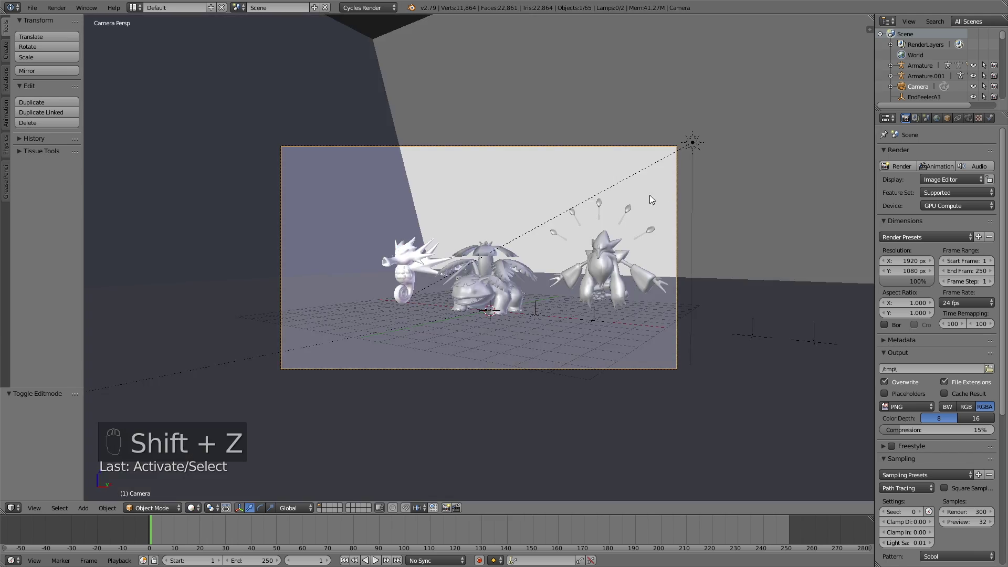
{"action": "left_click", "coordinate": [906, 165]}
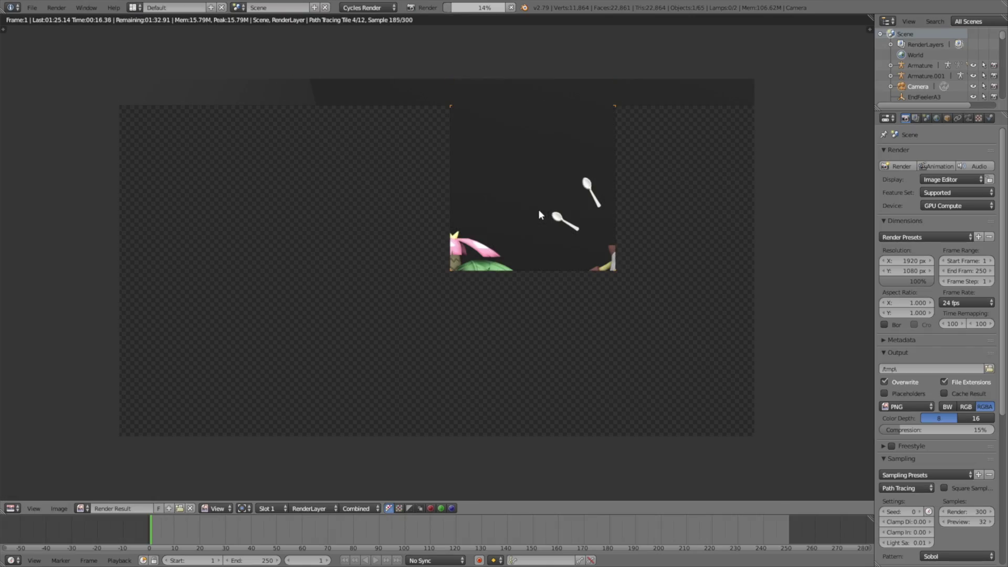